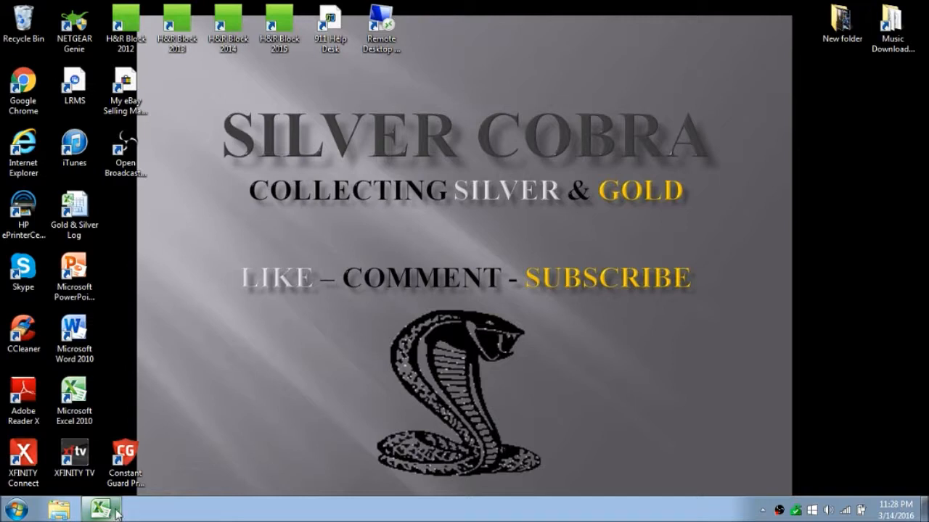
# Step: Open the Precious Metals Log workbook and set the savings goal amount to 20000 over 60 months
pyautogui.click(116, 513)
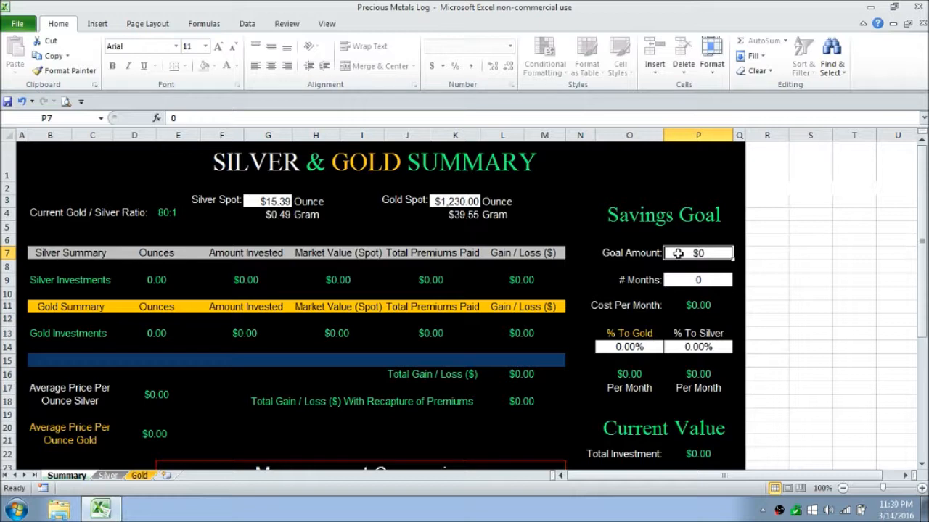
pyautogui.write('20000')
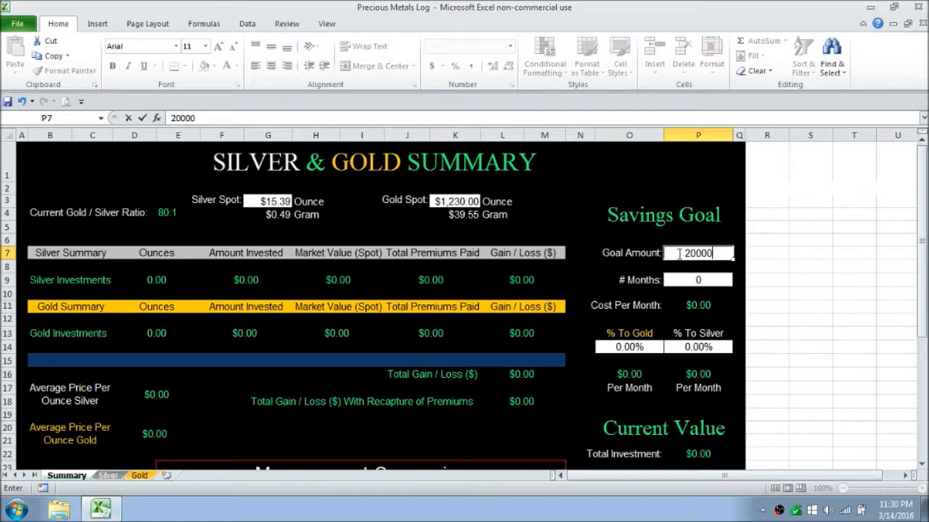
pyautogui.press('Return')
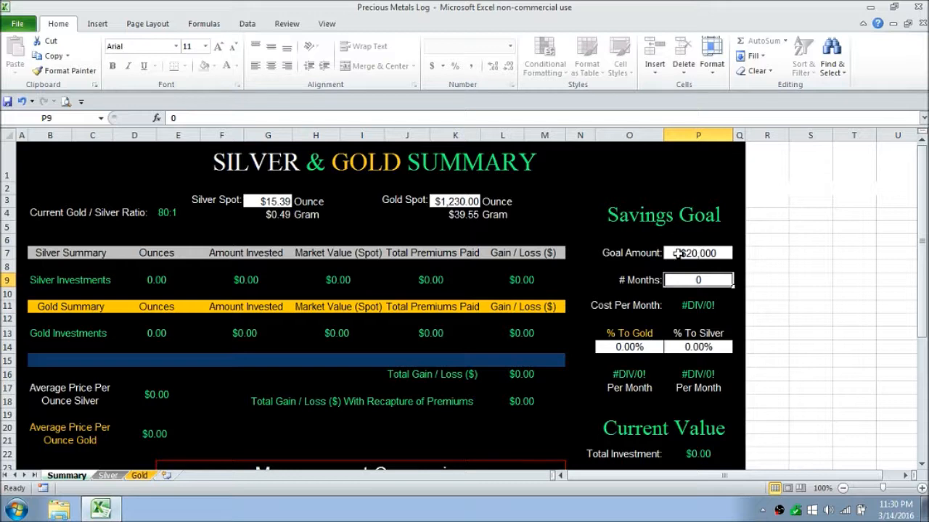
pyautogui.write('60')
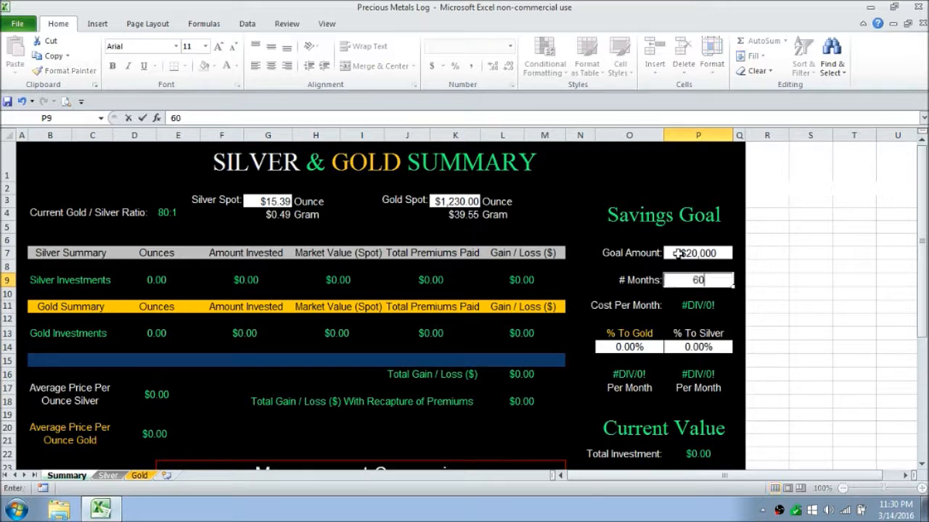
pyautogui.press('Return')
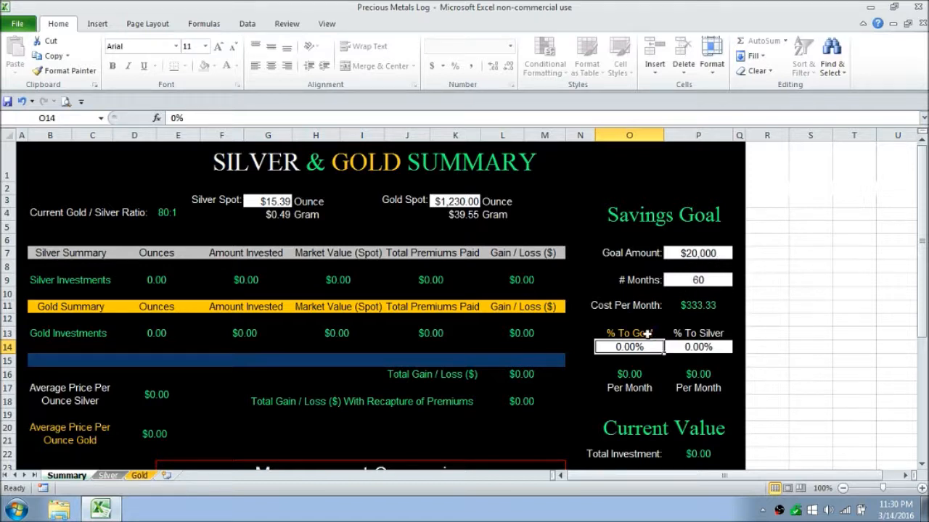
# Step: Split the monthly savings into 25% to gold and 75% to silver
pyautogui.write('25%')
pyautogui.press('Tab')
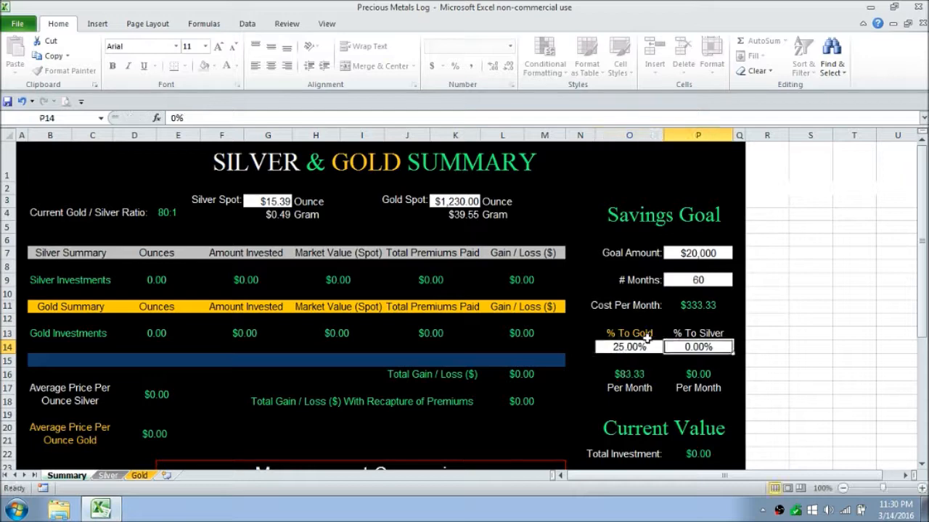
pyautogui.write('75%')
pyautogui.press('Tab')
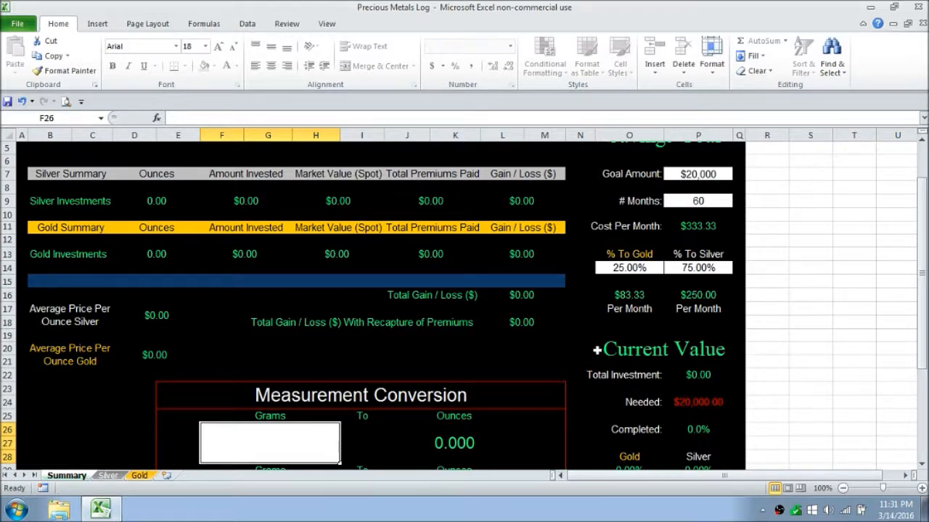
# Step: Convert 3 grams to ounces and 12 ounces to grams in the Measurement Conversion section
pyautogui.moveTo(919, 262); pyautogui.dragTo(925, 294)
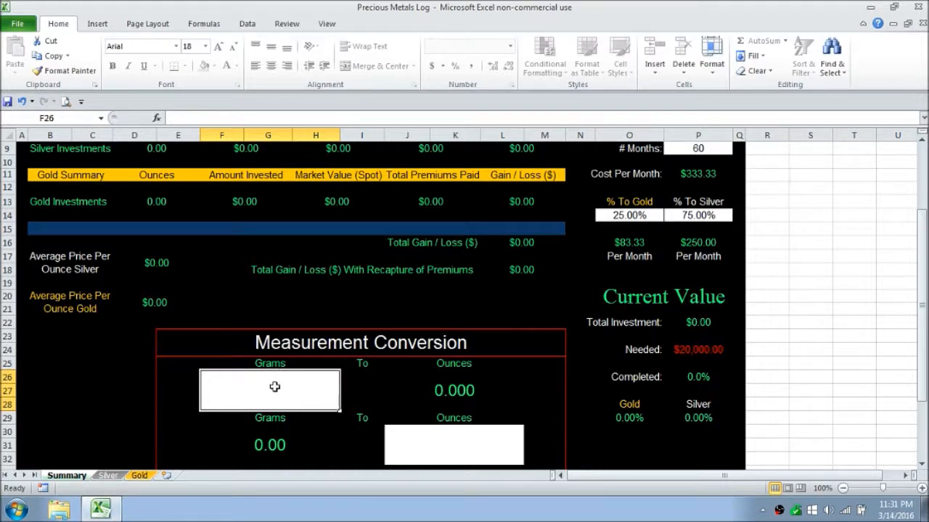
pyautogui.write('3')
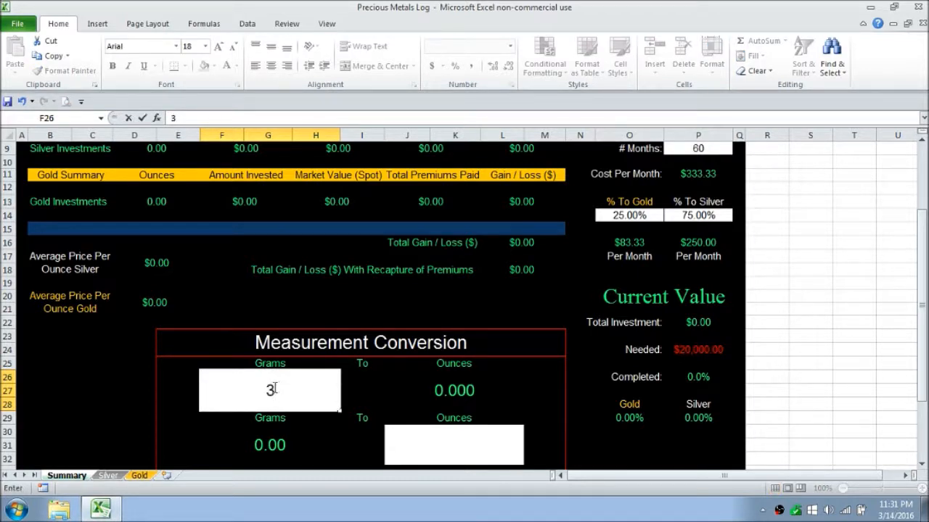
pyautogui.hotkey('ctrl', 'Return')
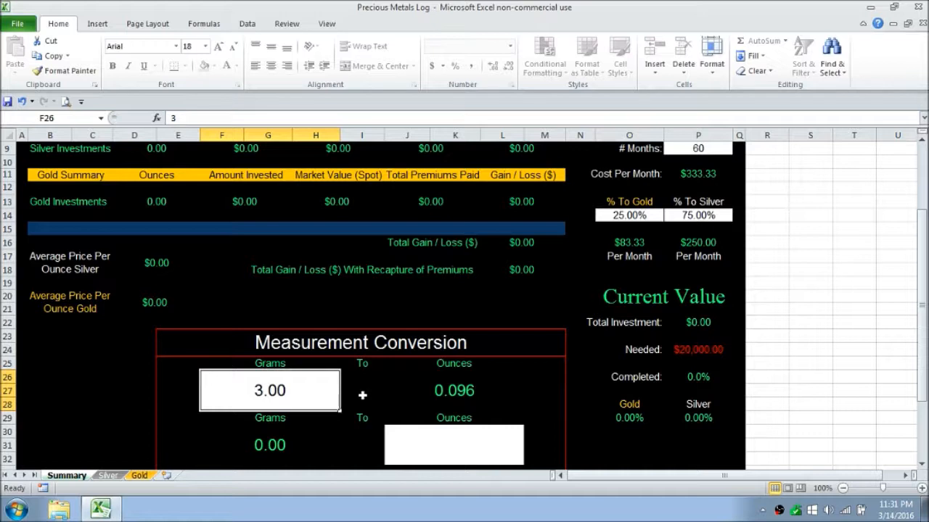
pyautogui.click(459, 444)
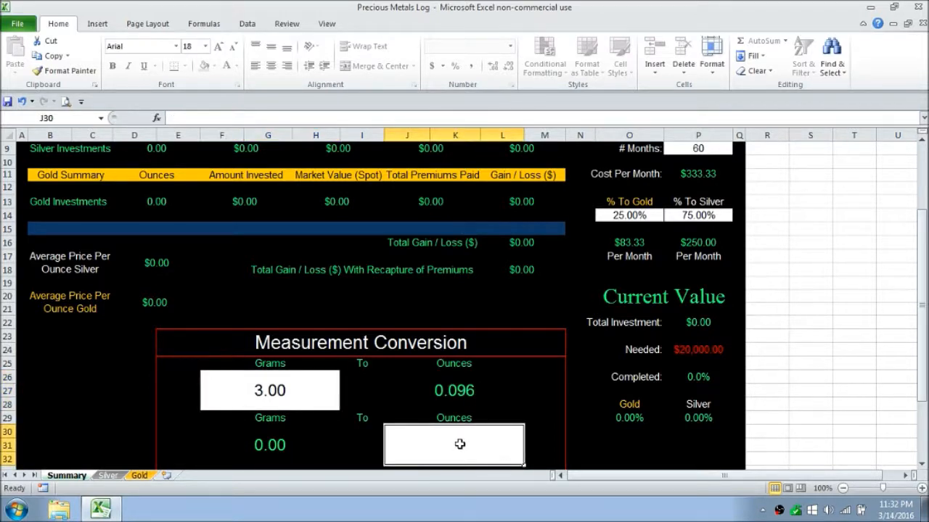
pyautogui.write('12')
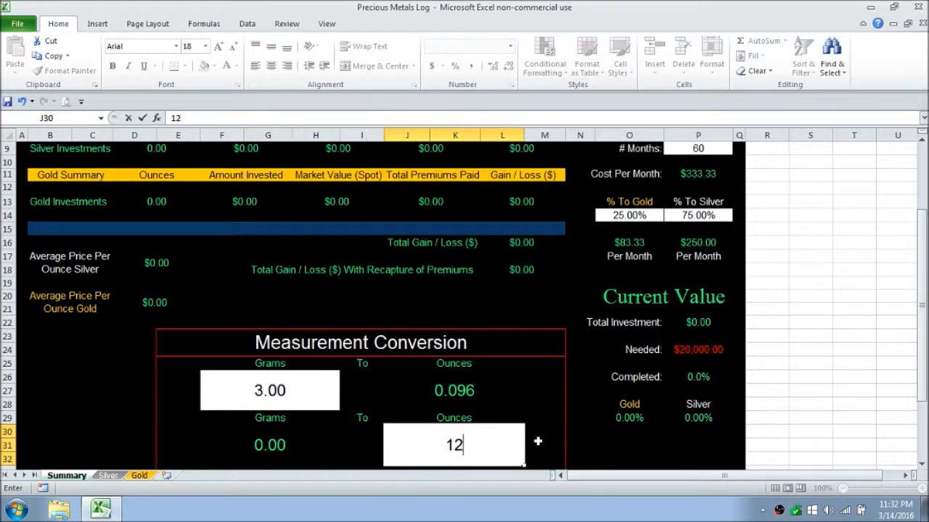
pyautogui.hotkey('ctrl', 'Return')
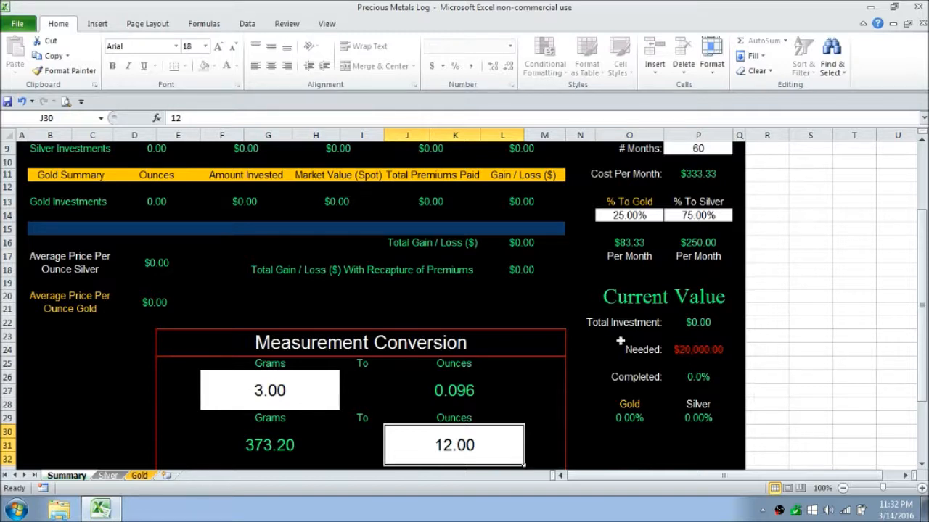
# Step: Clear the grams and ounces entries in the Measurement Conversion section
pyautogui.click(280, 392)
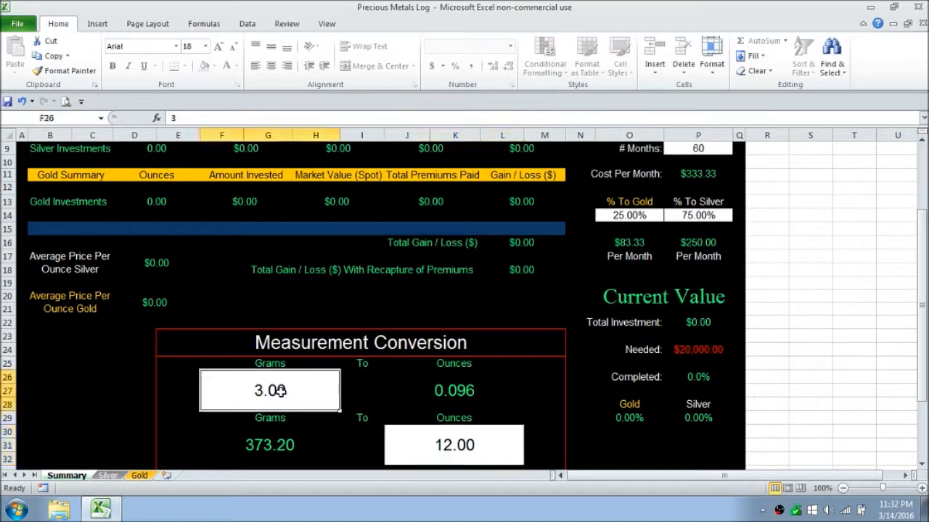
pyautogui.press('Delete')
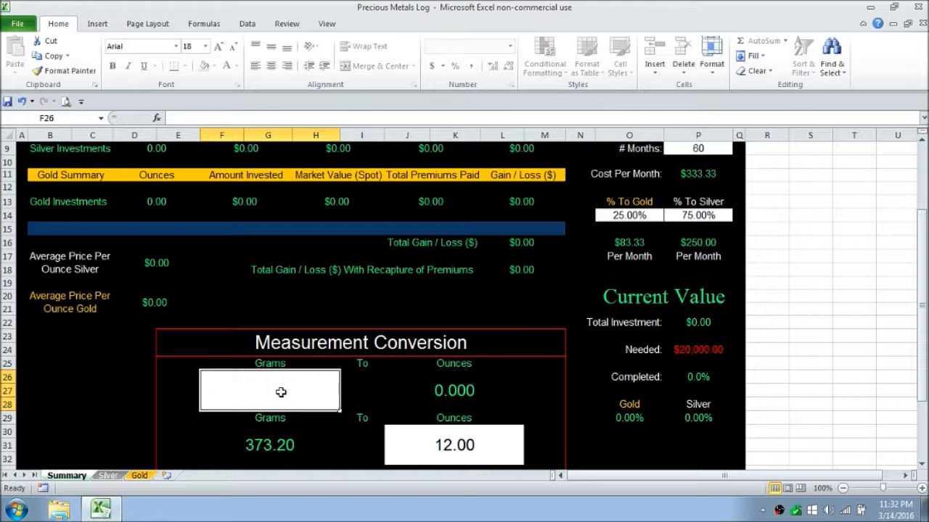
pyautogui.click(461, 455)
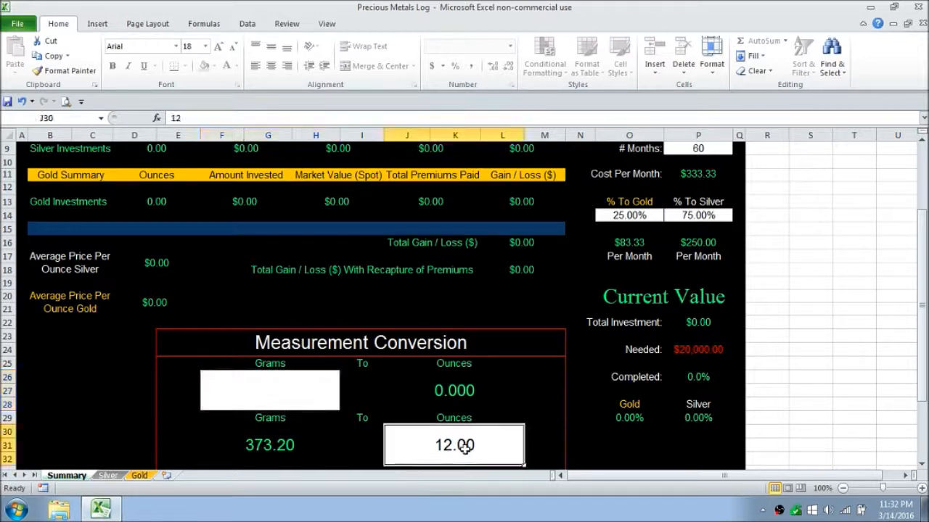
pyautogui.press('Delete')
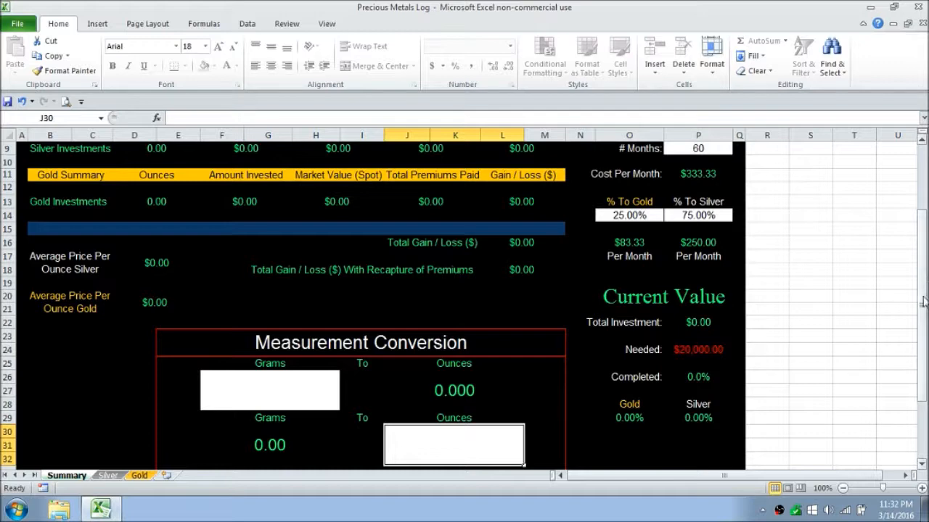
pyautogui.moveTo(923, 287); pyautogui.dragTo(925, 215)
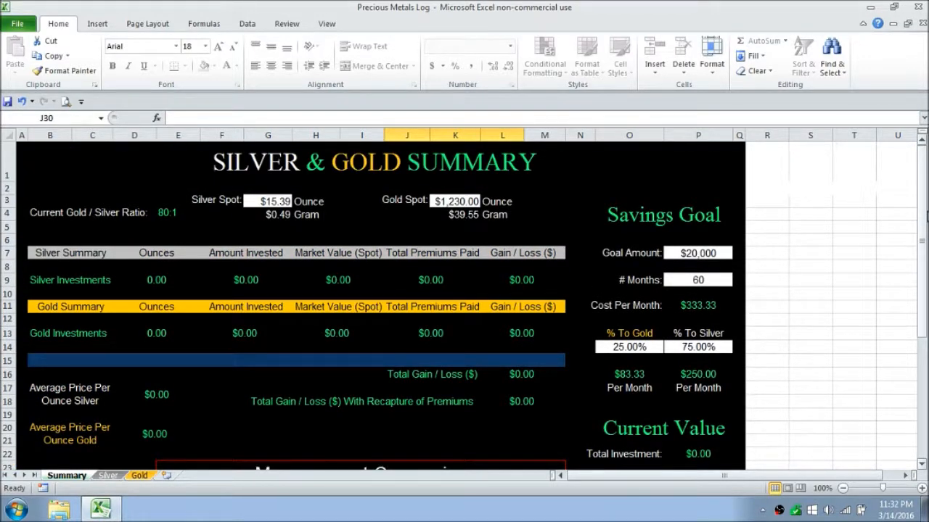
# Step: Temporarily unprotect the Summary sheet to inspect the silver investment cells, and protect it again without a password, allowing only unlocked cells to be selected
pyautogui.click(288, 24)
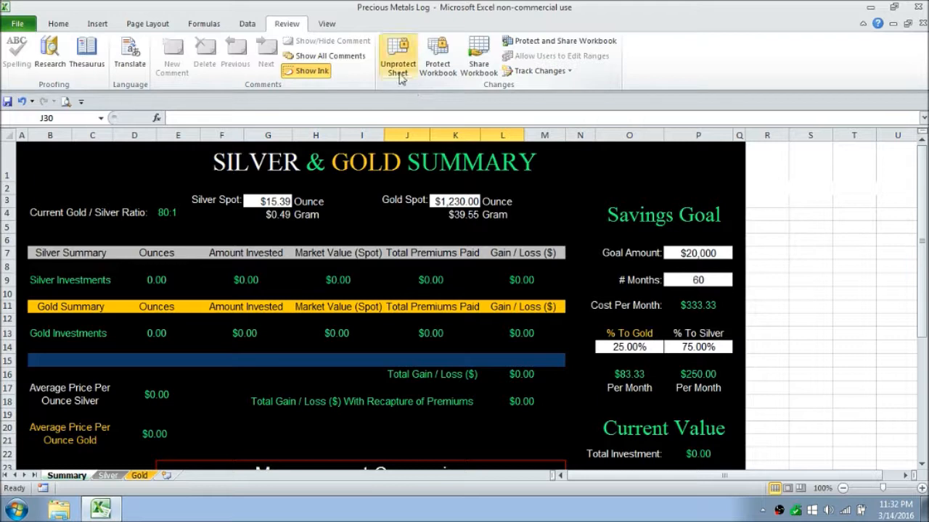
pyautogui.click(398, 70)
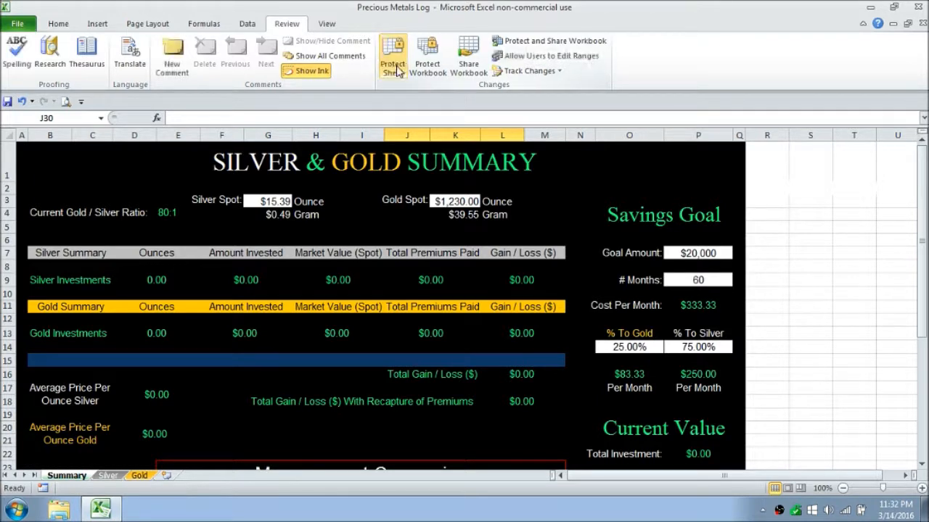
pyautogui.click(348, 284)
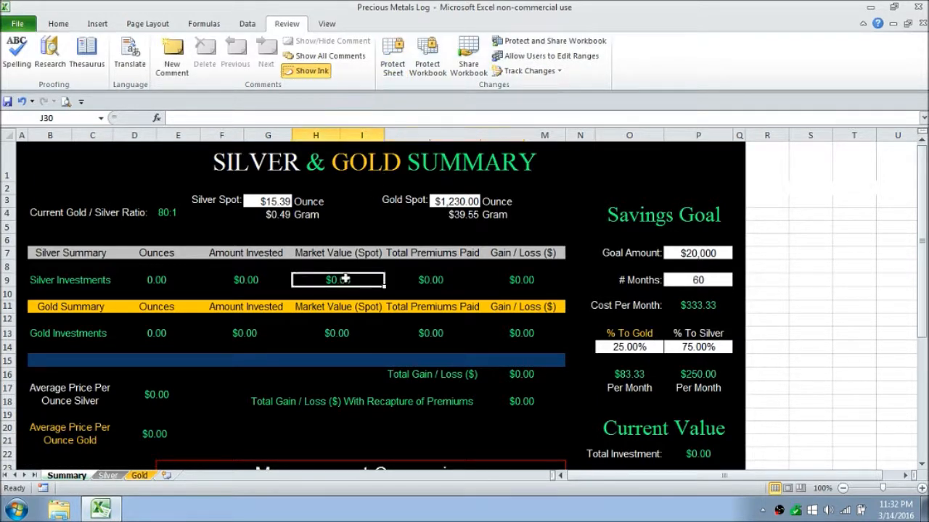
pyautogui.click(258, 286)
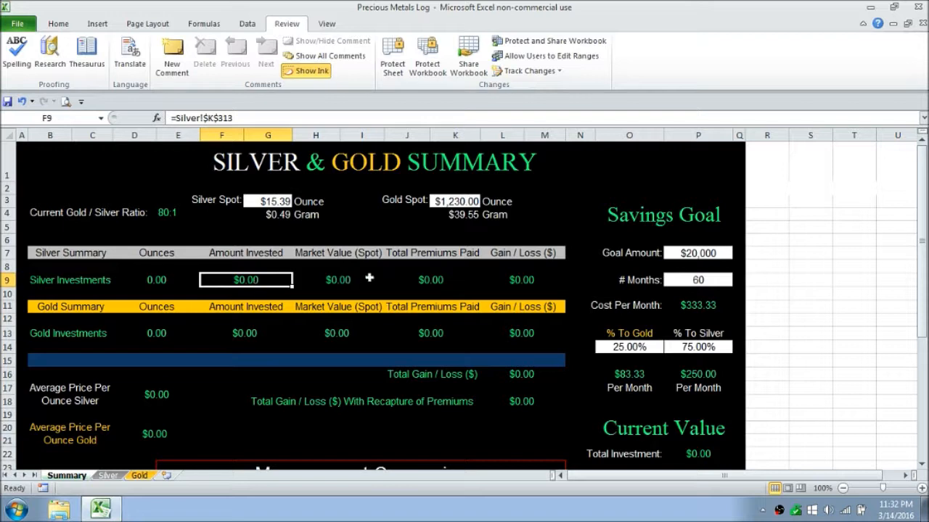
pyautogui.click(394, 73)
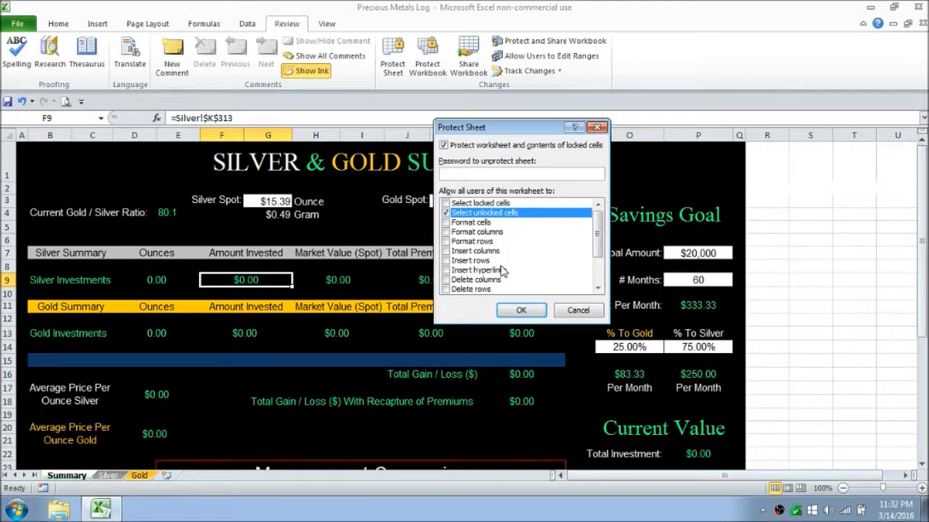
pyautogui.click(506, 312)
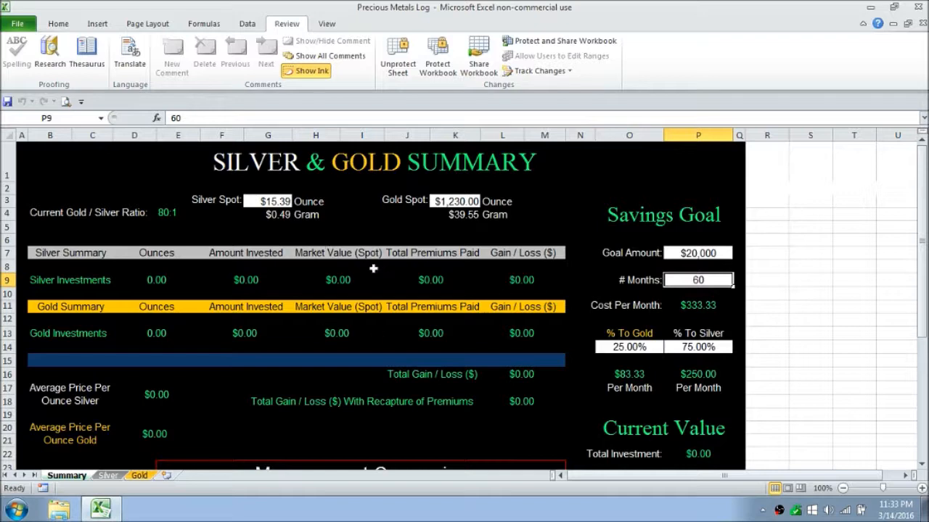
# Step: On the Silver sheet, enter "2016 ASE" as the first investment name in row 3
pyautogui.click(107, 475)
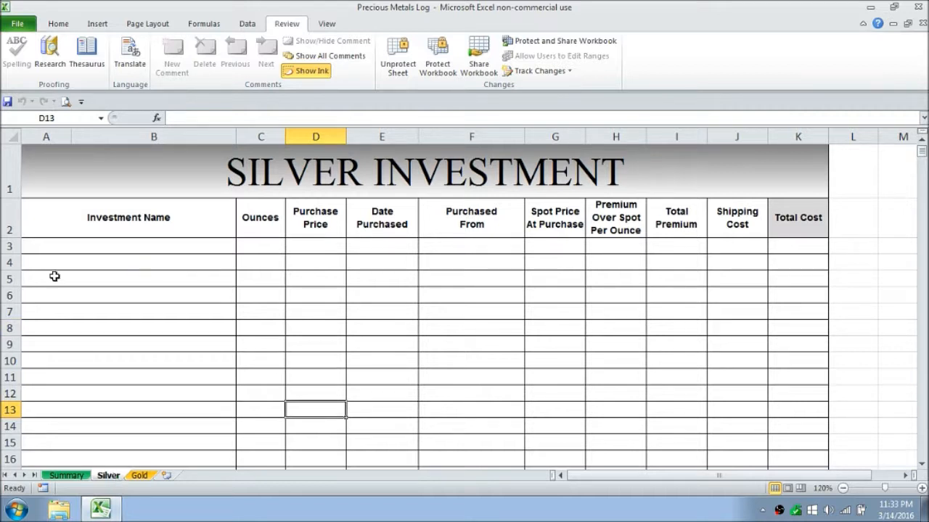
pyautogui.click(109, 249)
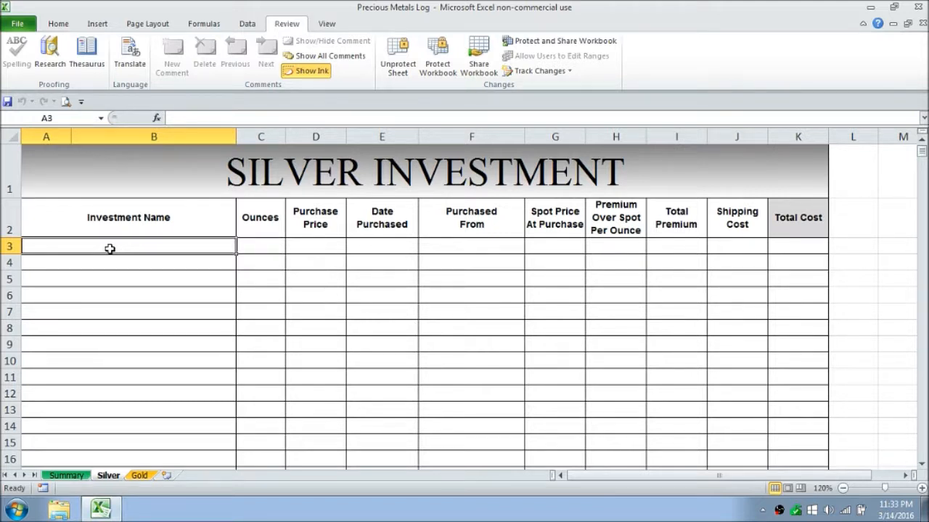
pyautogui.write('2016')
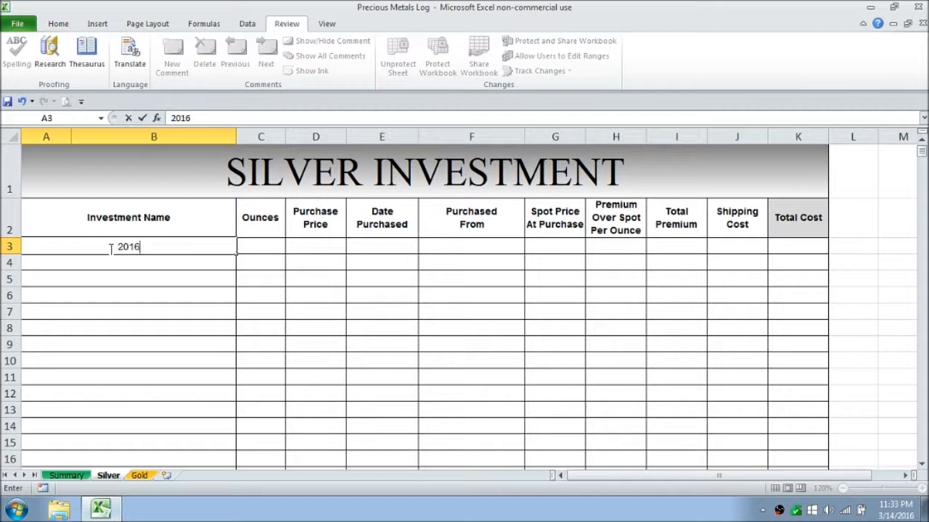
pyautogui.write(' ase')
pyautogui.press('BackSpace')
pyautogui.press('BackSpace')
pyautogui.press('BackSpace')
pyautogui.press('BackSpace')
pyautogui.write('ASE')
pyautogui.press('Tab')
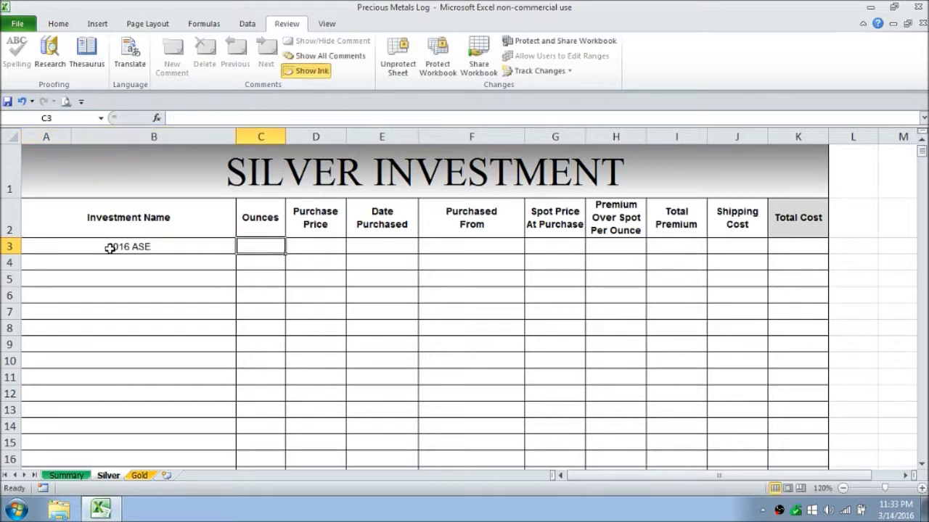
# Step: Enter 10 ounces and a purchase price of 165.90 for the 2016 ASE investment
pyautogui.write('10')
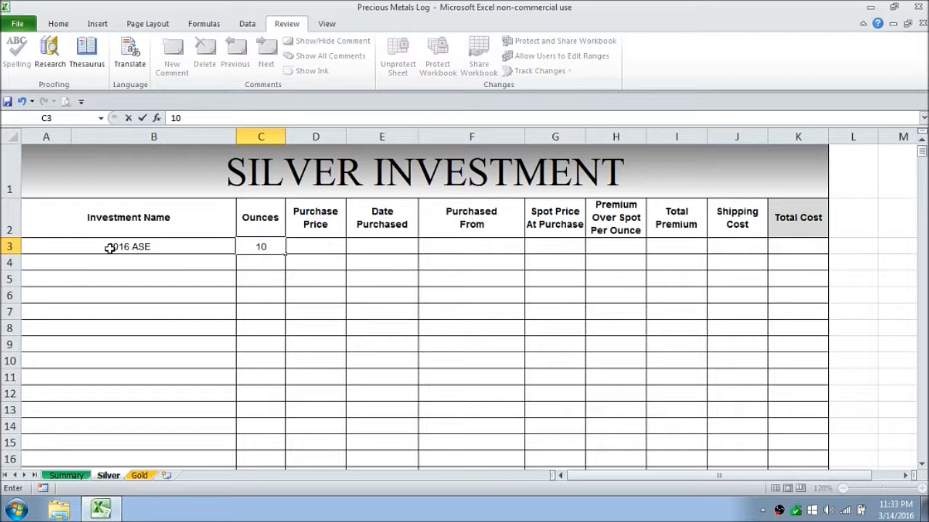
pyautogui.press('Tab')
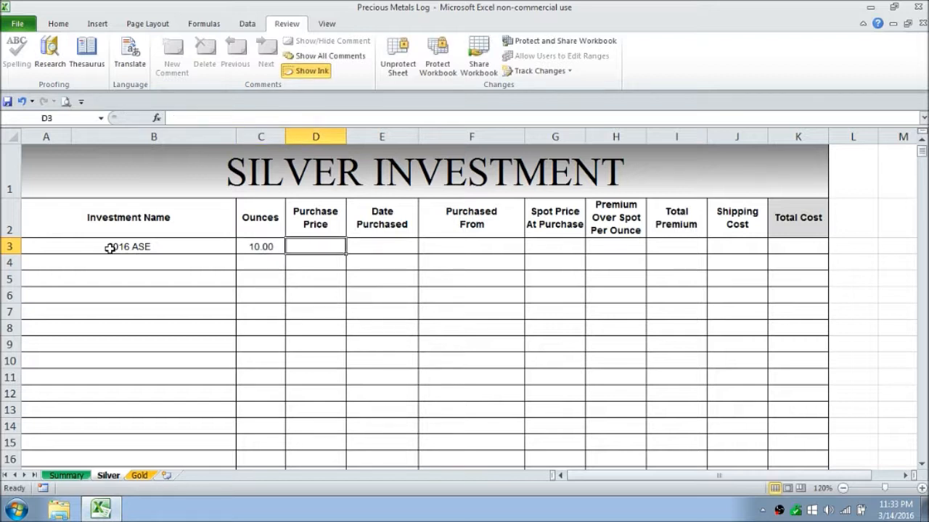
pyautogui.write('165.')
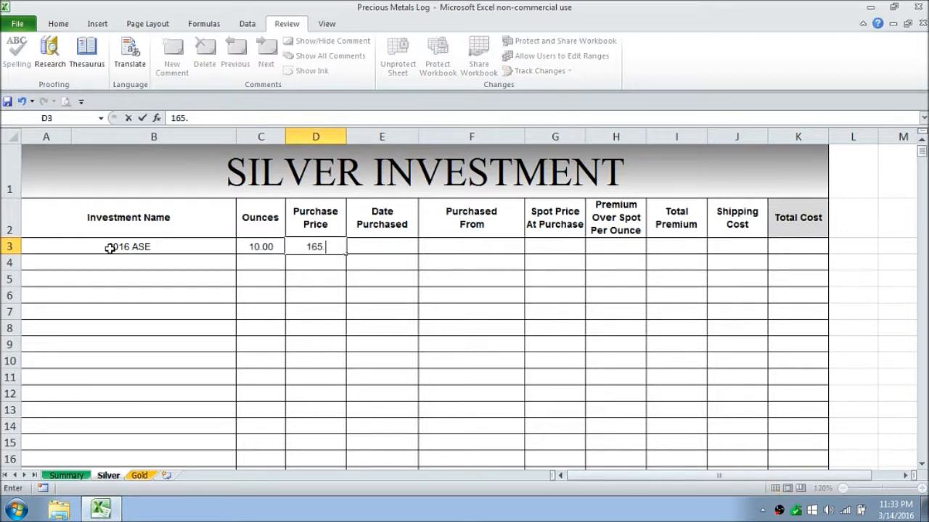
pyautogui.write('90')
pyautogui.press('Tab')
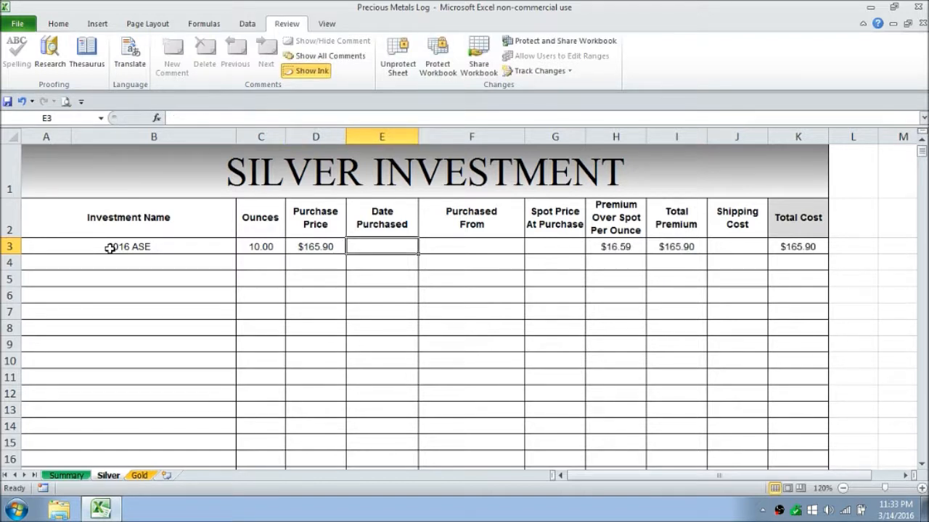
# Step: Enter 3/7/2016 as the 2016 ASE purchase date and GOVMINT as the seller it was purchased from
pyautogui.write('3/7/')
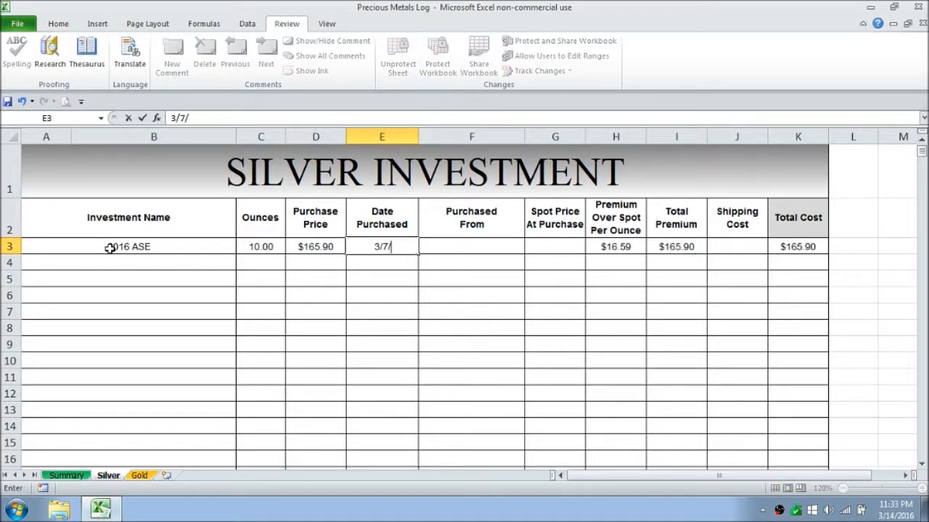
pyautogui.write('2016')
pyautogui.press('Tab')
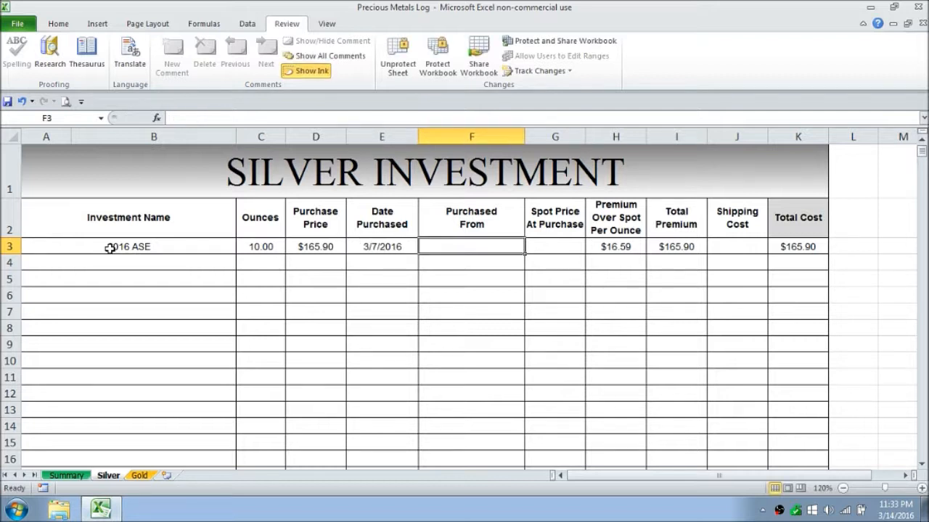
pyautogui.write('GOV')
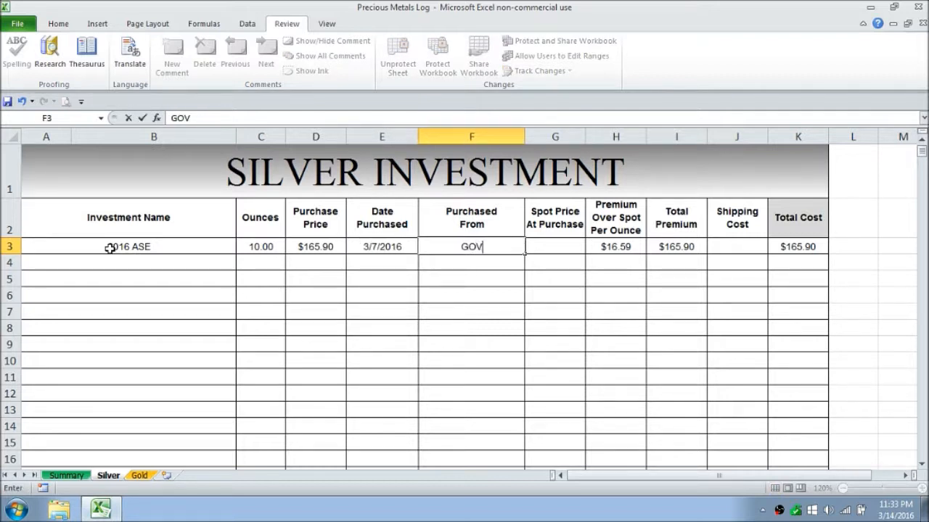
pyautogui.write('MINY')
pyautogui.press('BackSpace')
pyautogui.write('T')
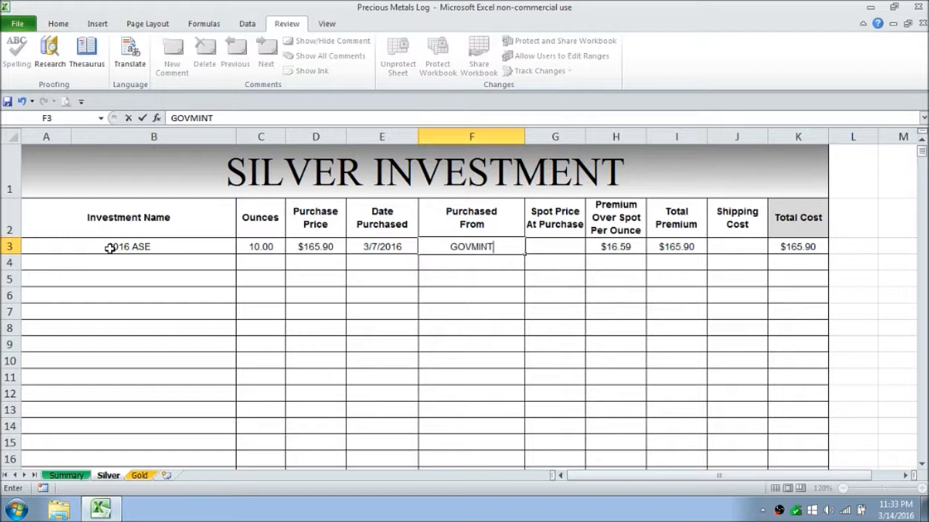
pyautogui.press('Tab')
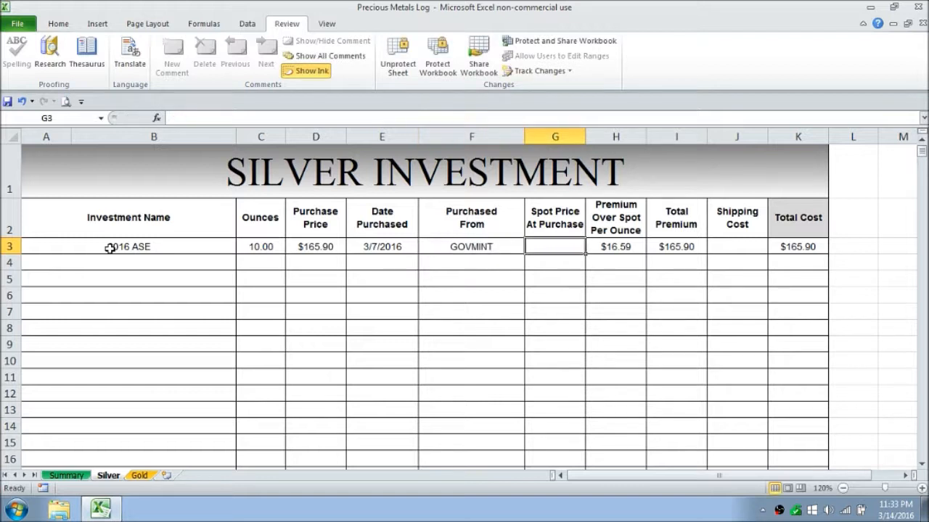
# Step: Enter 15.75 as the spot price at purchase for the 2016 ASE investment
pyautogui.write('15.75')
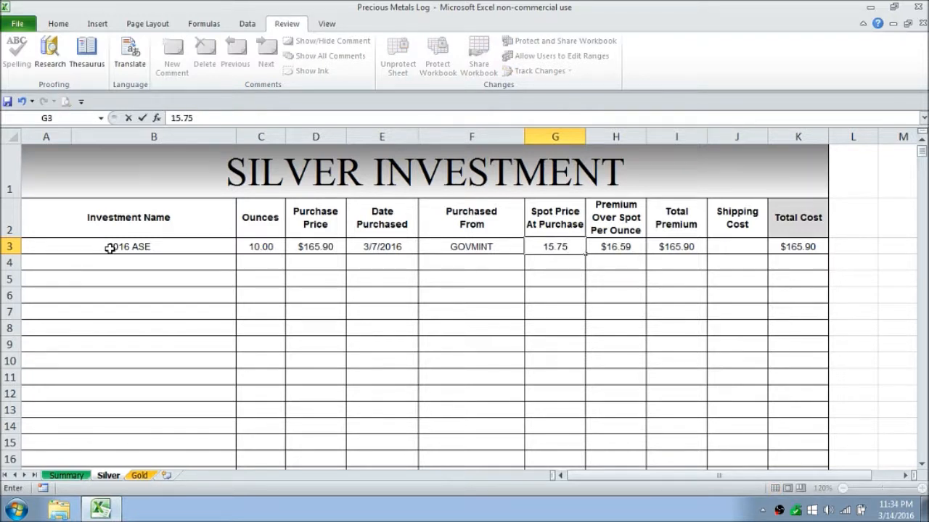
pyautogui.press('Tab')
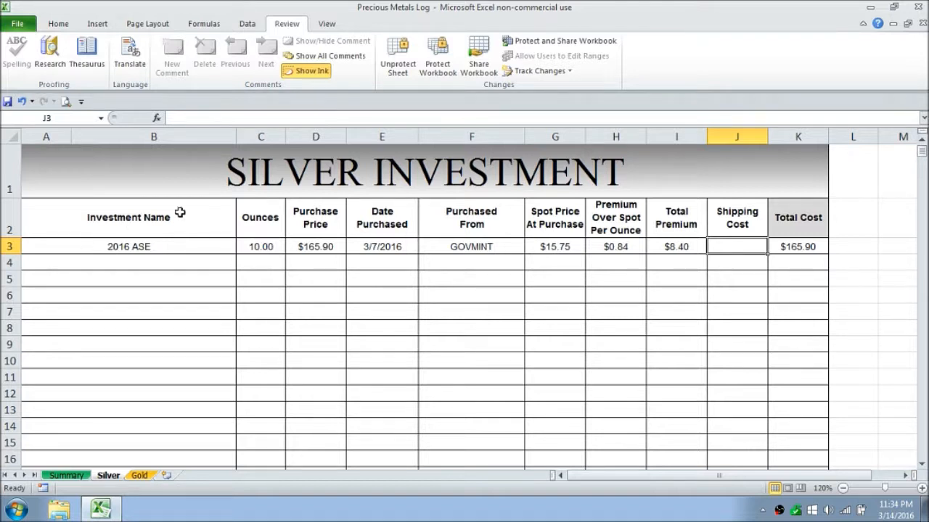
pyautogui.click(576, 248)
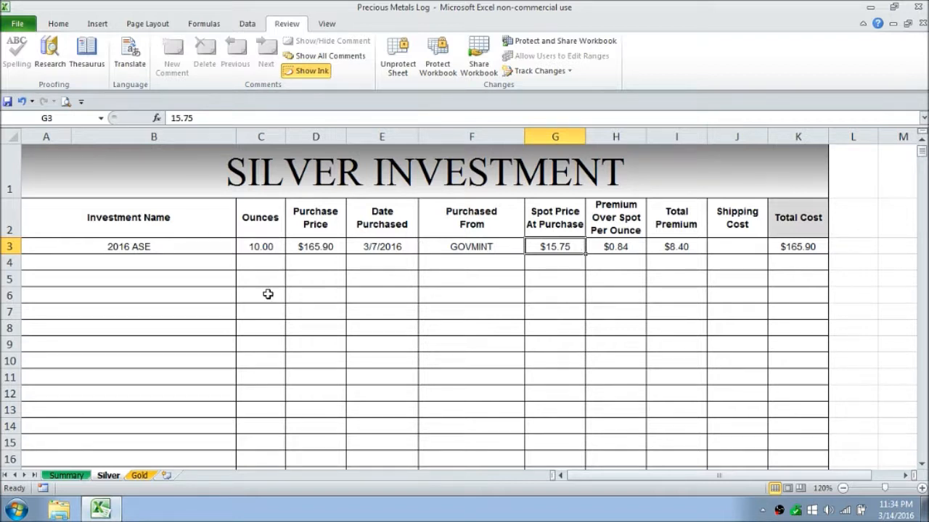
# Step: Change the purchase price of the 2016 ASE investment to 169.50
pyautogui.click(316, 246)
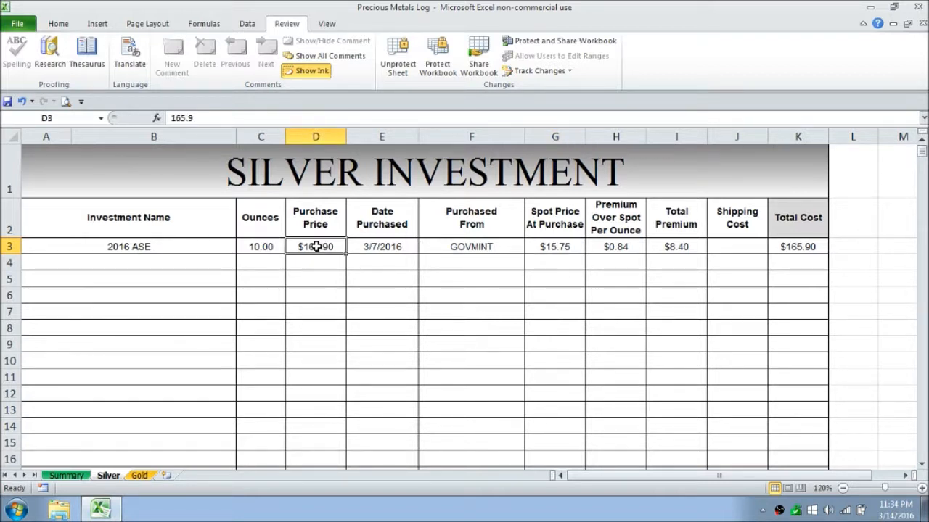
pyautogui.write('16')
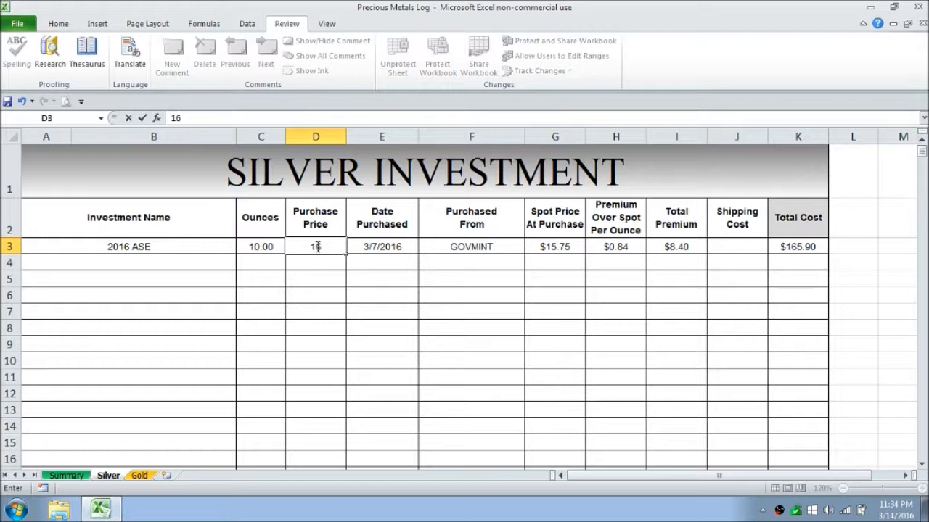
pyautogui.write('9.50')
pyautogui.click(507, 315)
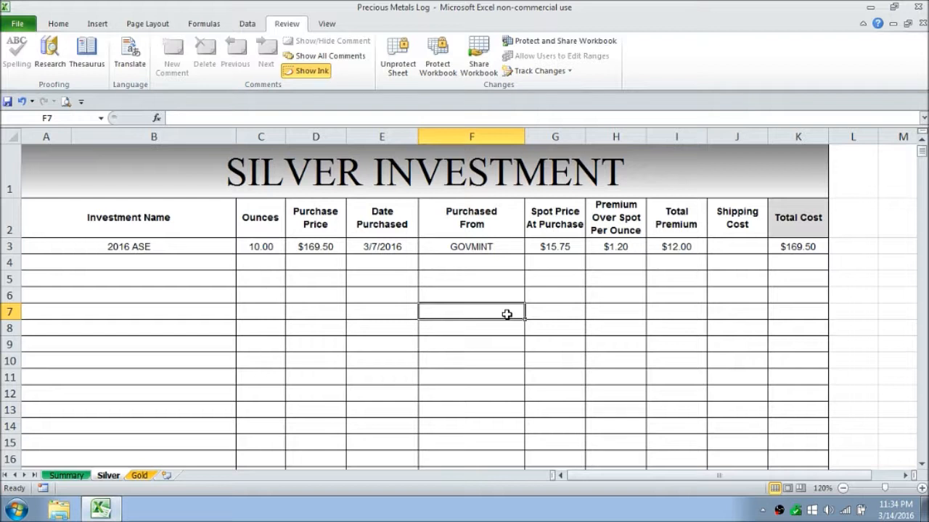
# Step: Enter a shipping cost of 0 for the 2016 ASE and review the silver totals on the Summary sheet
pyautogui.click(737, 243)
pyautogui.write('0')
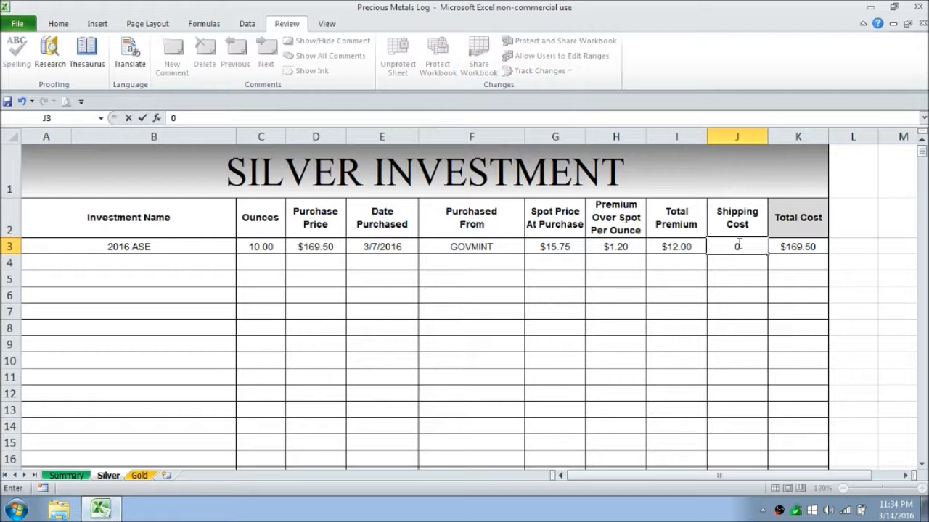
pyautogui.press('Return')
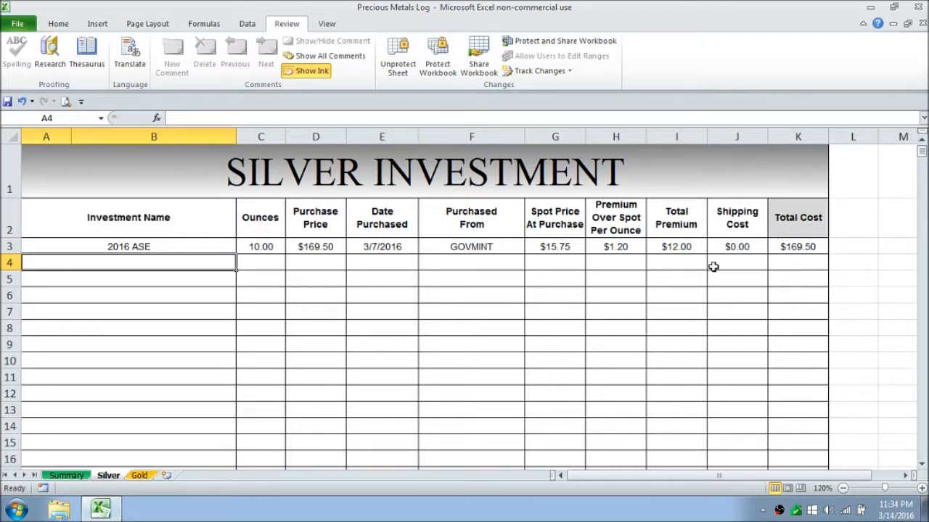
pyautogui.click(76, 476)
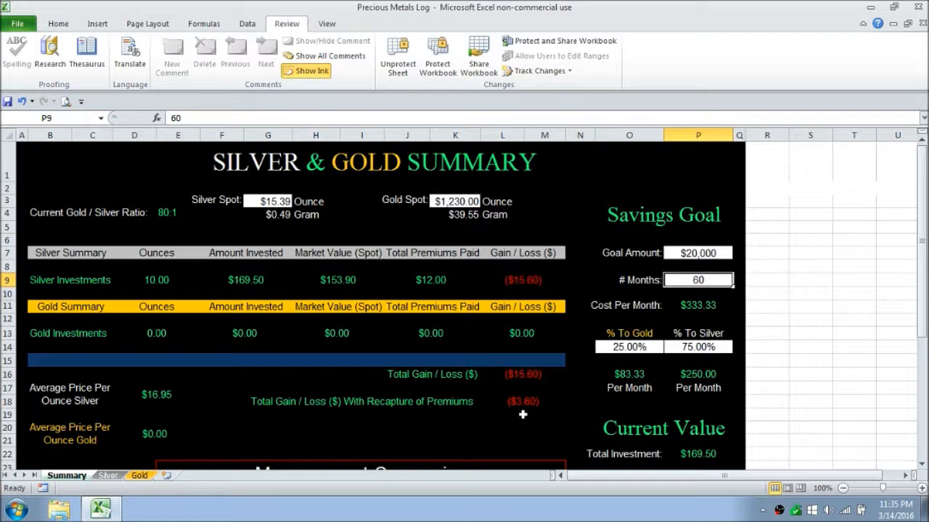
# Step: On the Gold sheet, enter "2016 MAPLE LEAF" as the first investment name in row 3
pyautogui.click(140, 476)
pyautogui.click(116, 251)
pyautogui.write('2016')
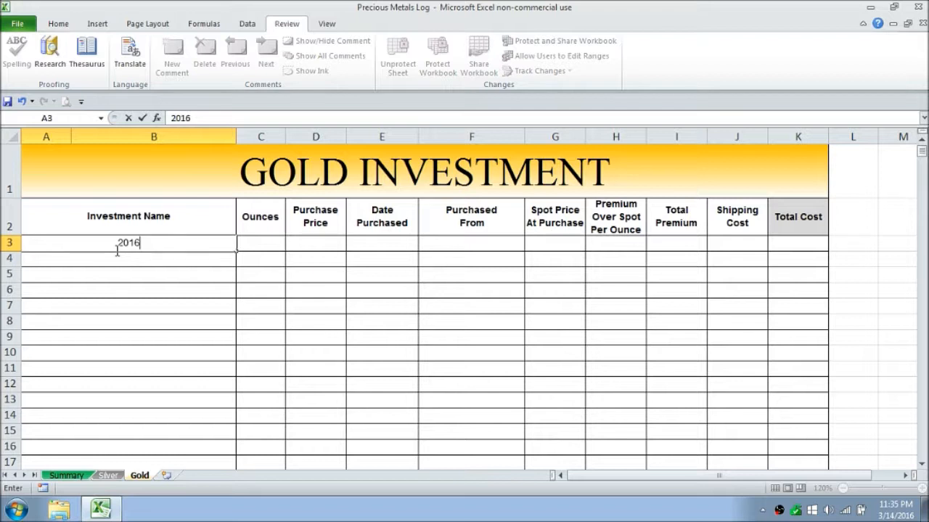
pyautogui.write(' MAPLE ')
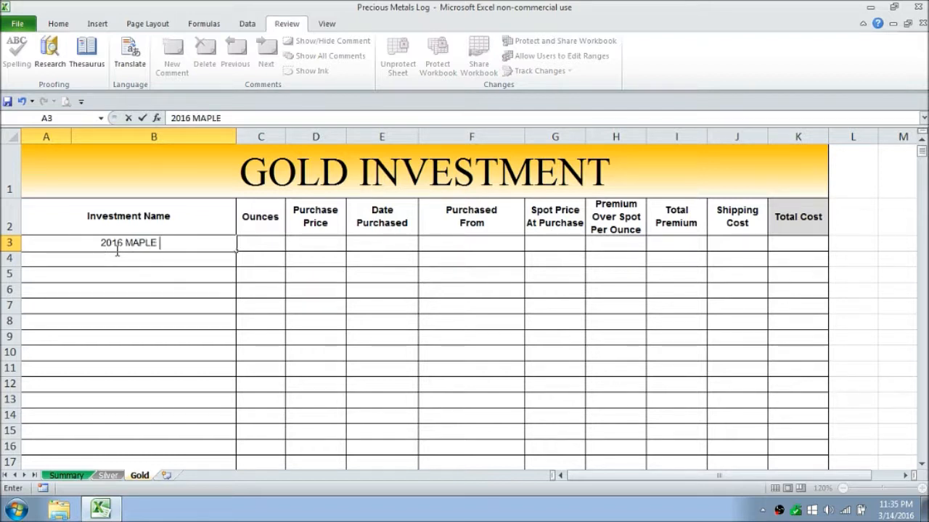
pyautogui.write('LEAF')
pyautogui.press('Tab')
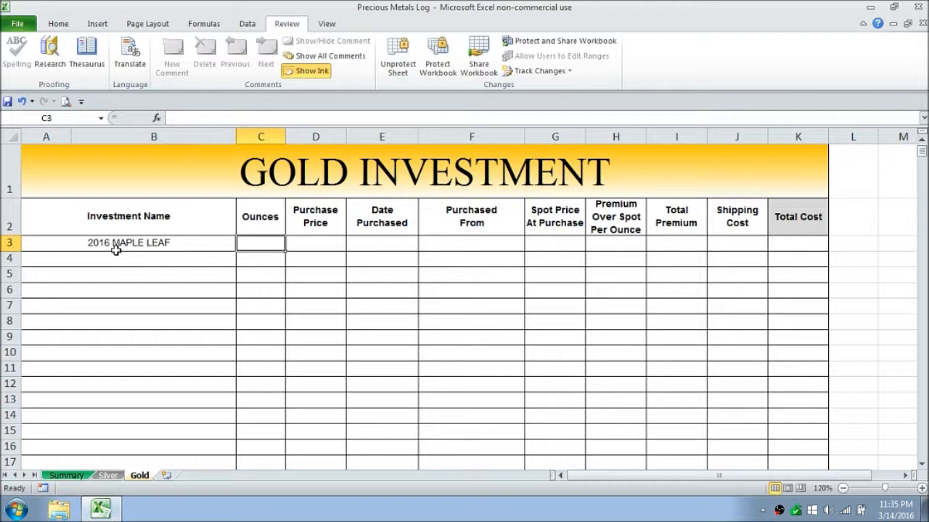
# Step: Enter 1/10 ounce and a purchase price of 140 for the 2016 MAPLE LEAF investment
pyautogui.write('1/10')
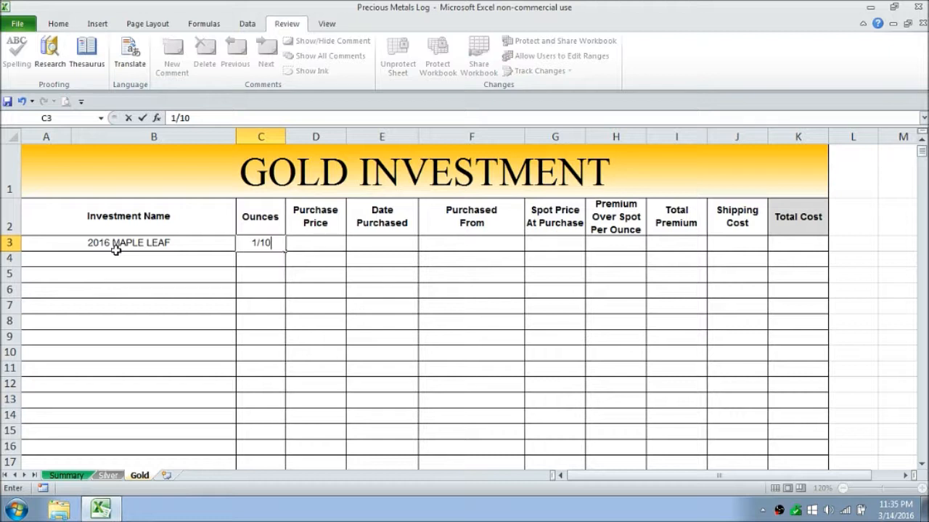
pyautogui.press('Tab')
pyautogui.press('Tab')
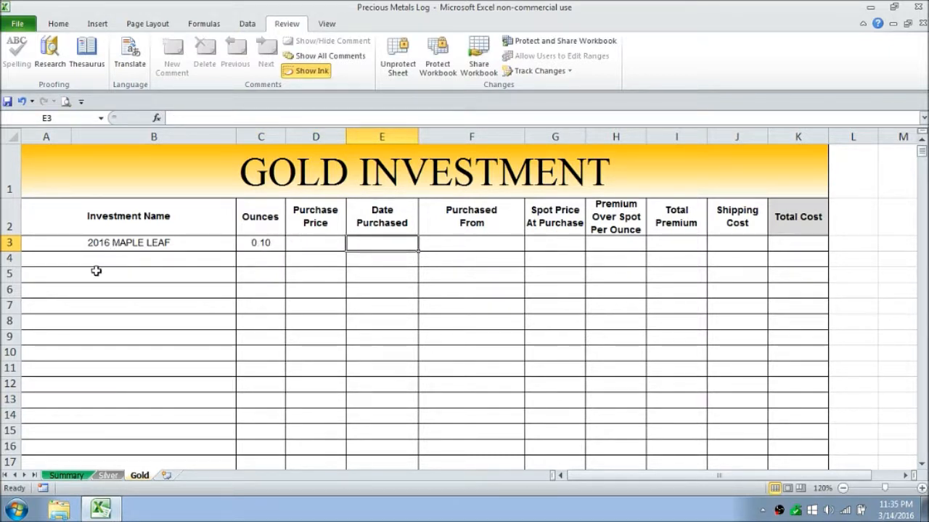
pyautogui.click(311, 248)
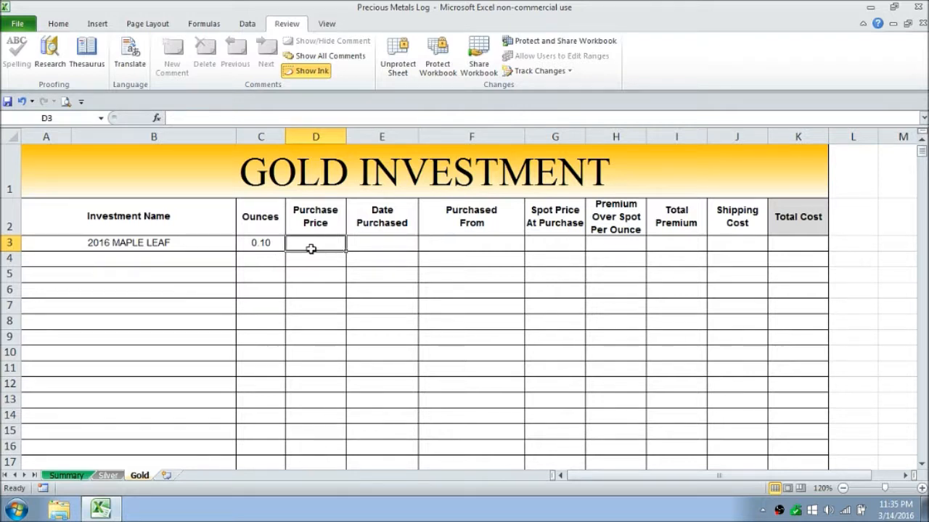
pyautogui.write('140')
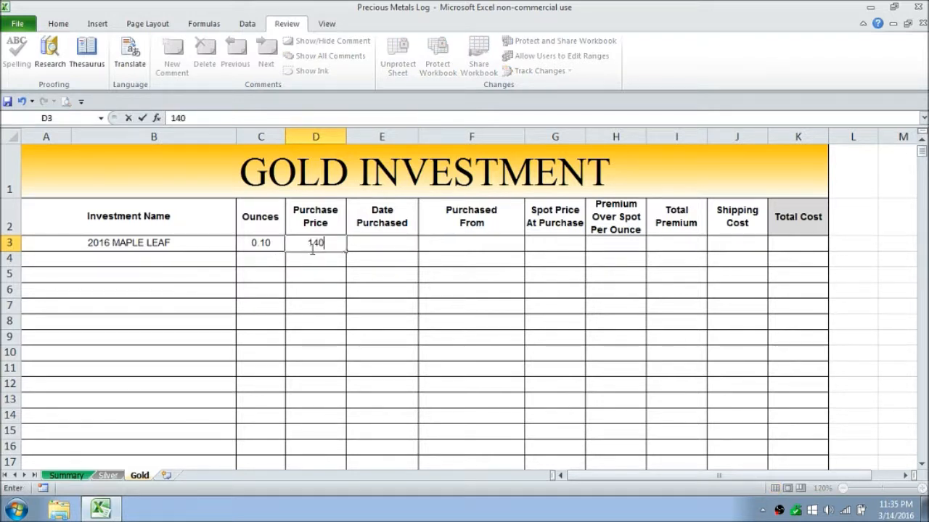
pyautogui.press('Tab')
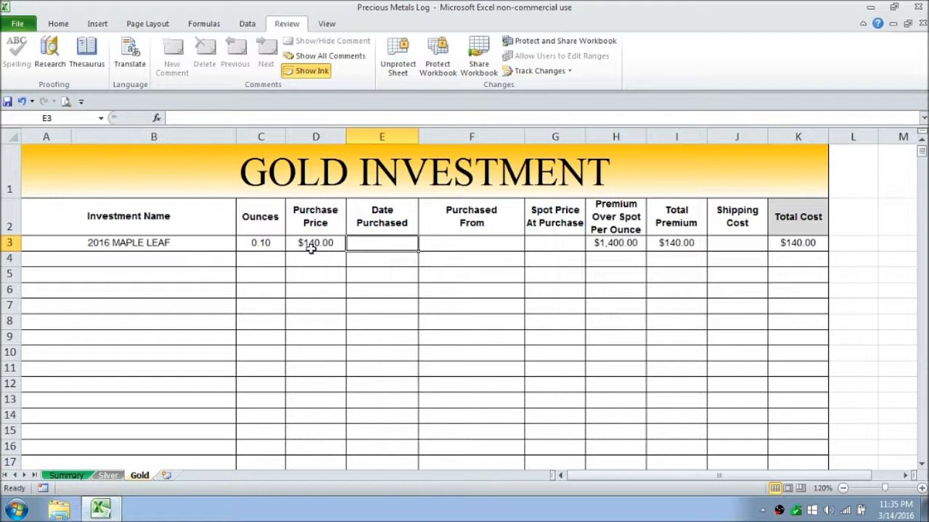
# Step: Enter 3/14/15 as the gold purchase date and "jm bullion" as the seller it was purchased from
pyautogui.write('3/14')
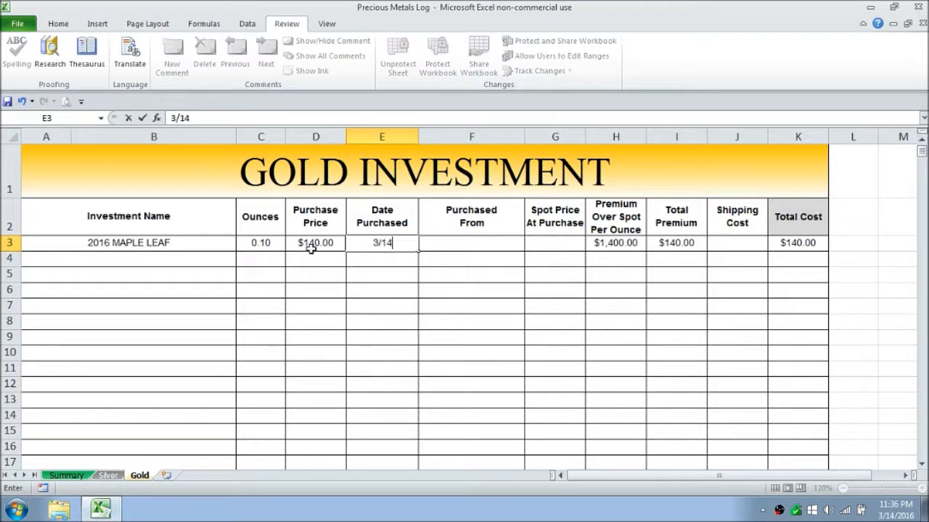
pyautogui.write('/2015')
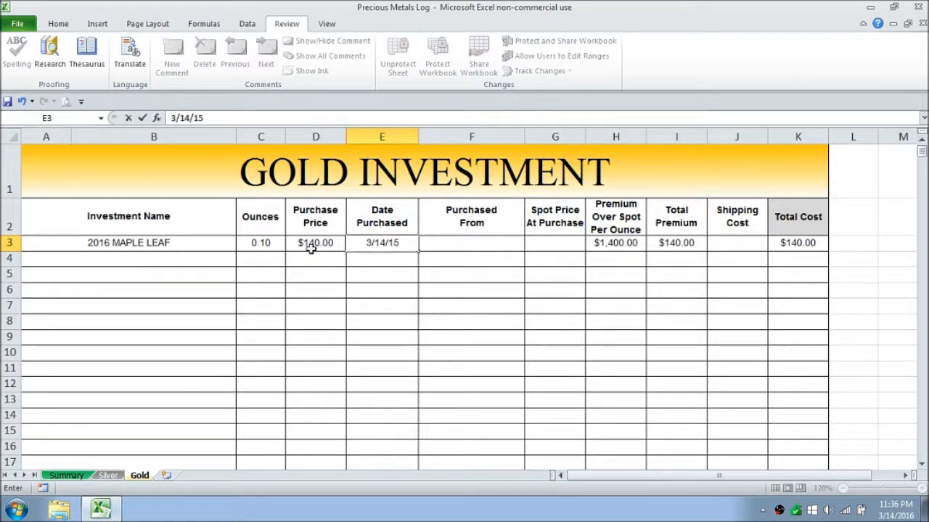
pyautogui.press('Tab')
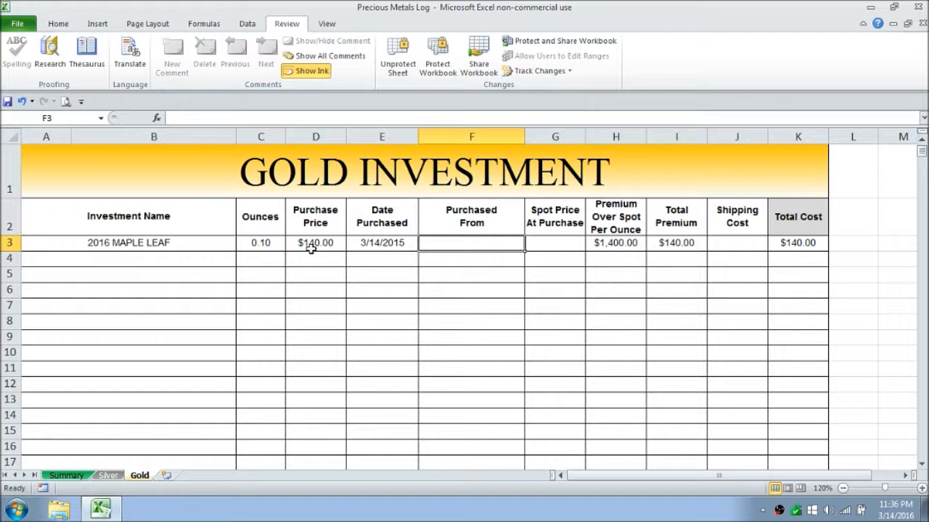
pyautogui.write('jm bu')
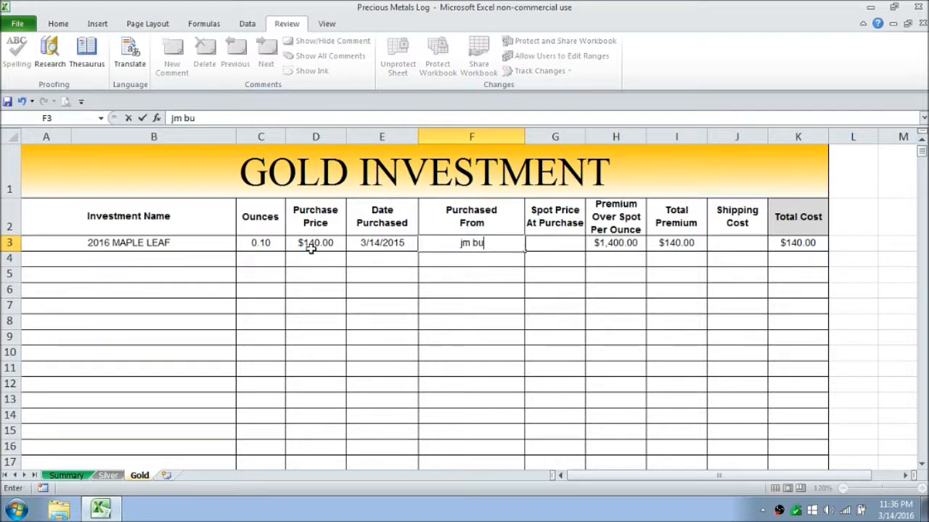
pyautogui.write('llion')
pyautogui.press('Tab')
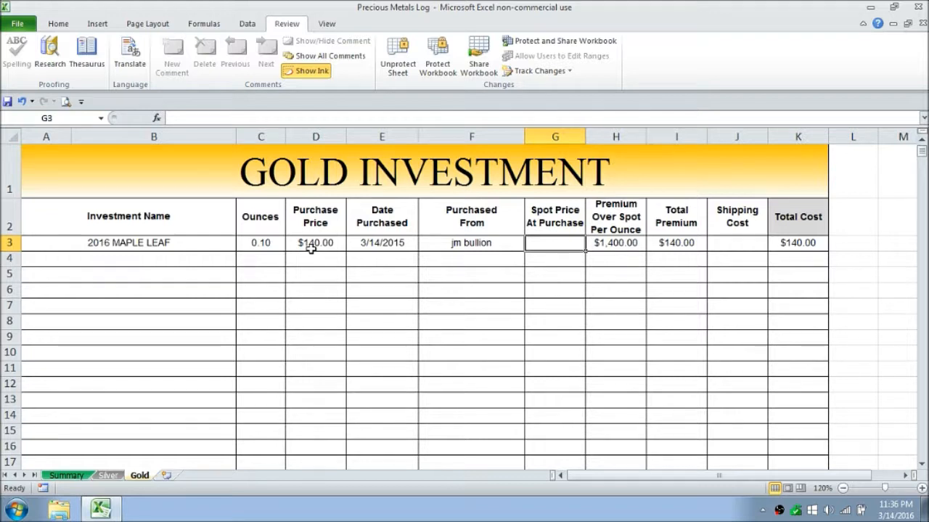
# Step: Check the gold spot price on the Summary sheet and enter 1230 as the 2016 MAPLE LEAF's spot price at purchase
pyautogui.click(115, 514)
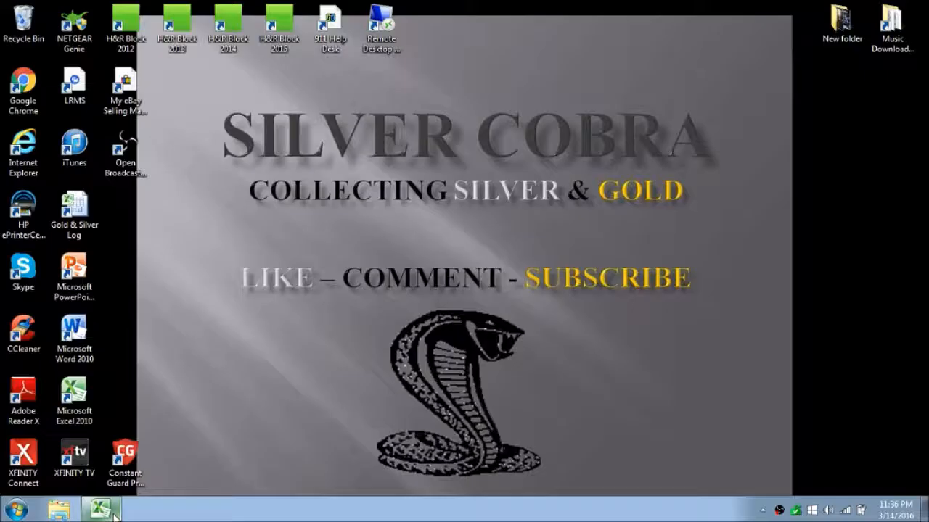
pyautogui.click(115, 514)
pyautogui.click(67, 476)
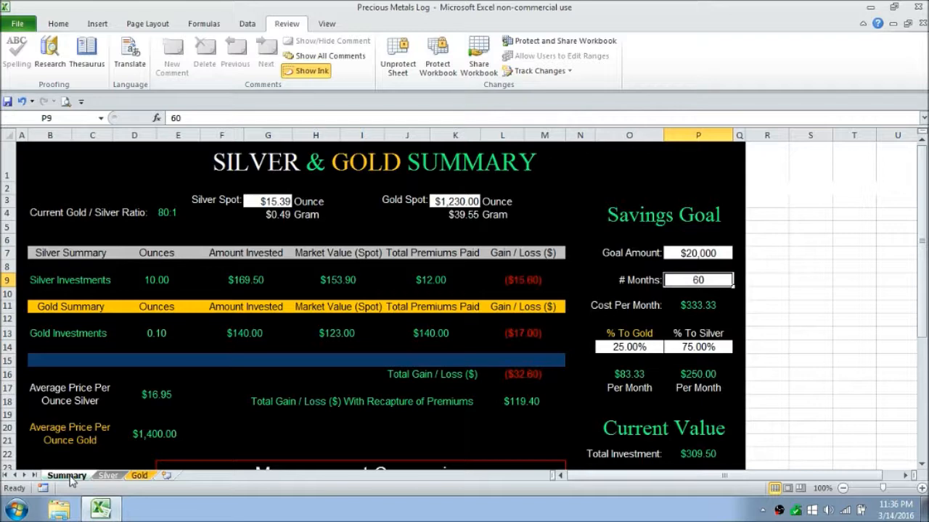
pyautogui.click(141, 477)
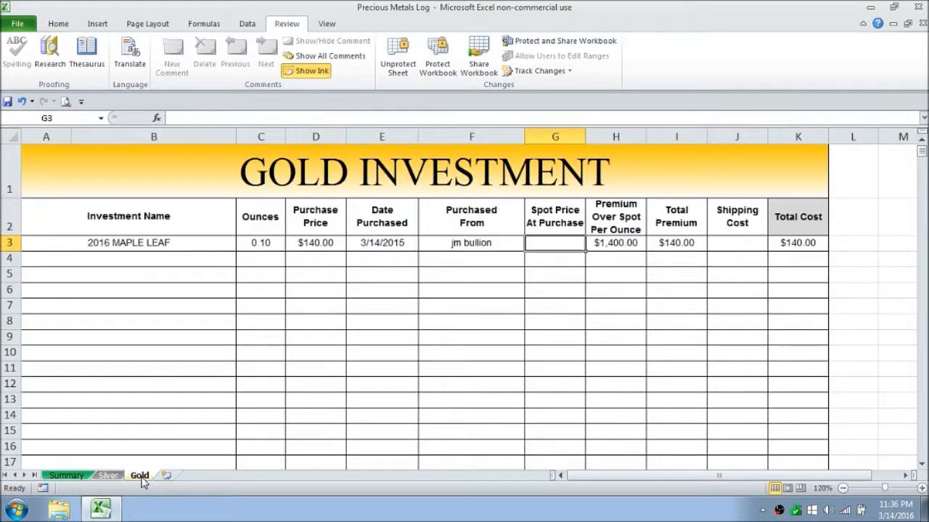
pyautogui.write('1230')
pyautogui.press('Tab')
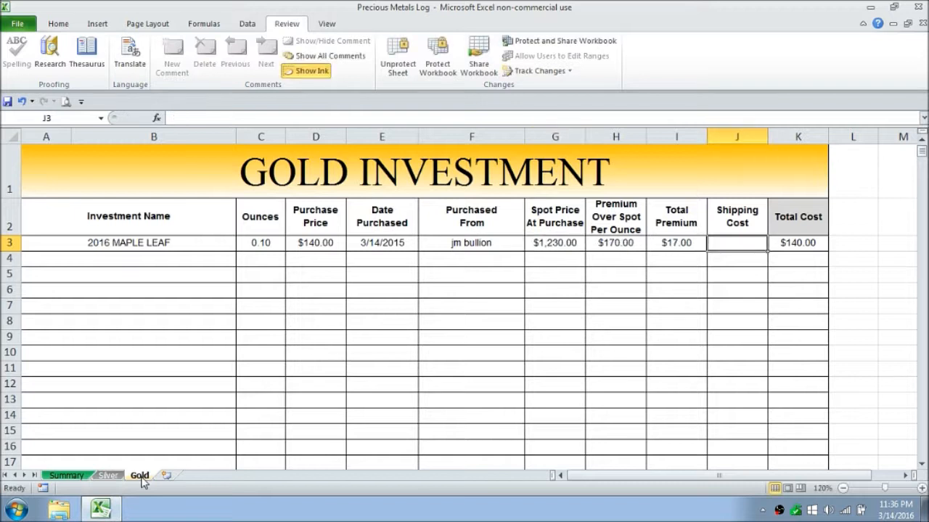
# Step: Enter a shipping cost of 0 for the 2016 MAPLE LEAF and review the Summary sheet's investment totals and Current Value section
pyautogui.write('0')
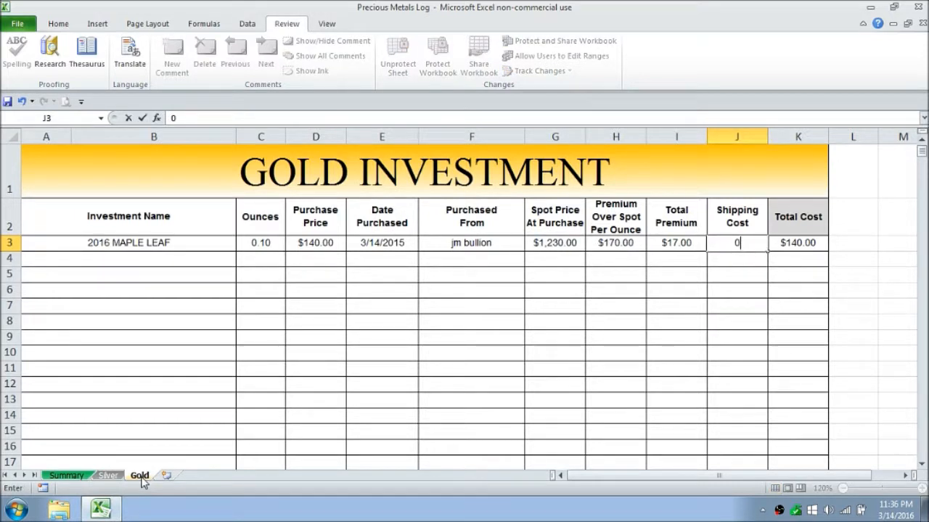
pyautogui.press('Return')
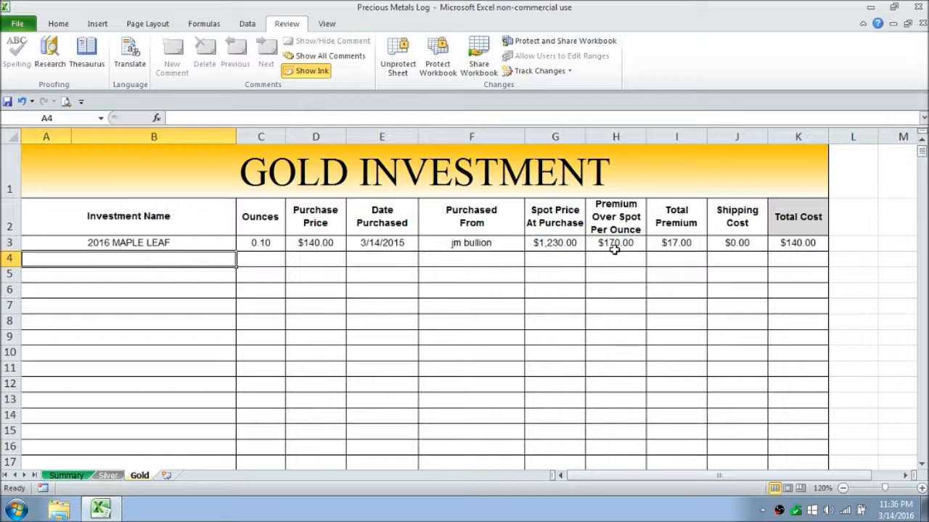
pyautogui.click(65, 475)
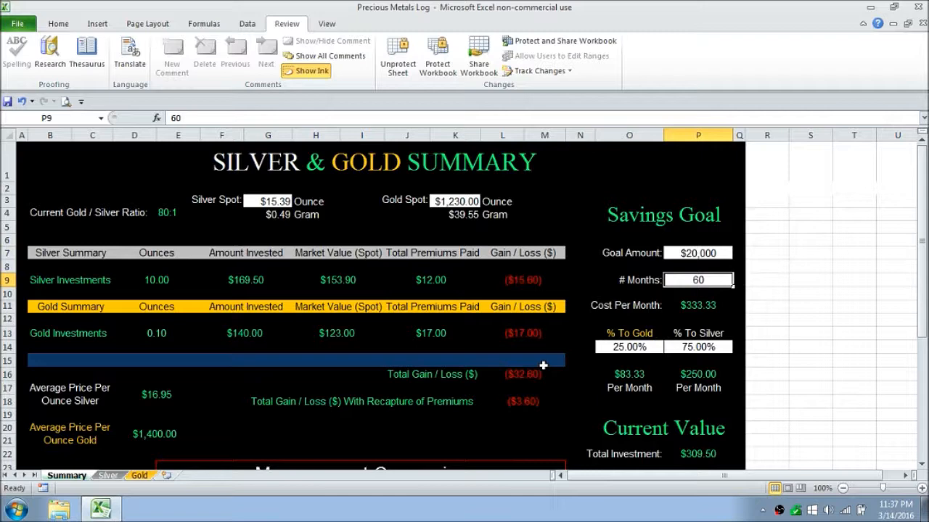
pyautogui.moveTo(925, 251); pyautogui.dragTo(924, 310)
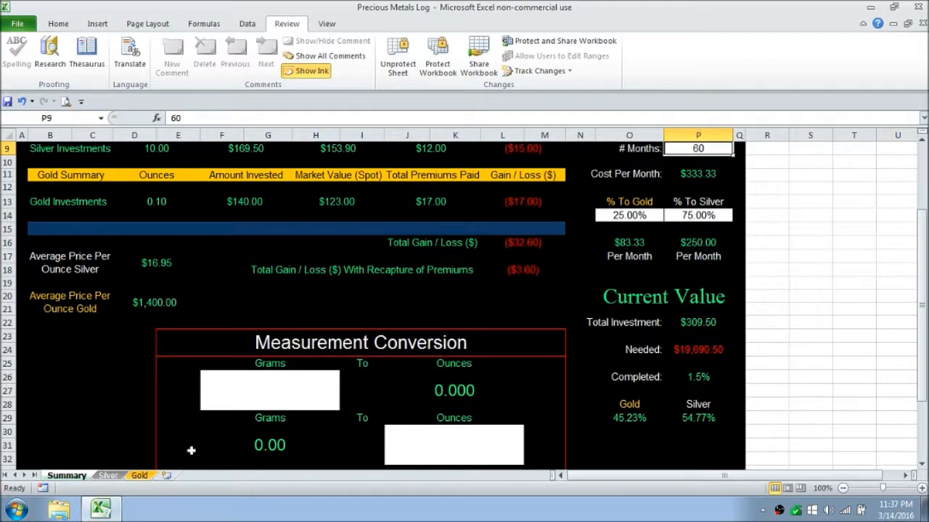
# Step: Unprotect the Silver sheet and bring the end of its investment log, around the grey row above the totals, into view
pyautogui.click(109, 476)
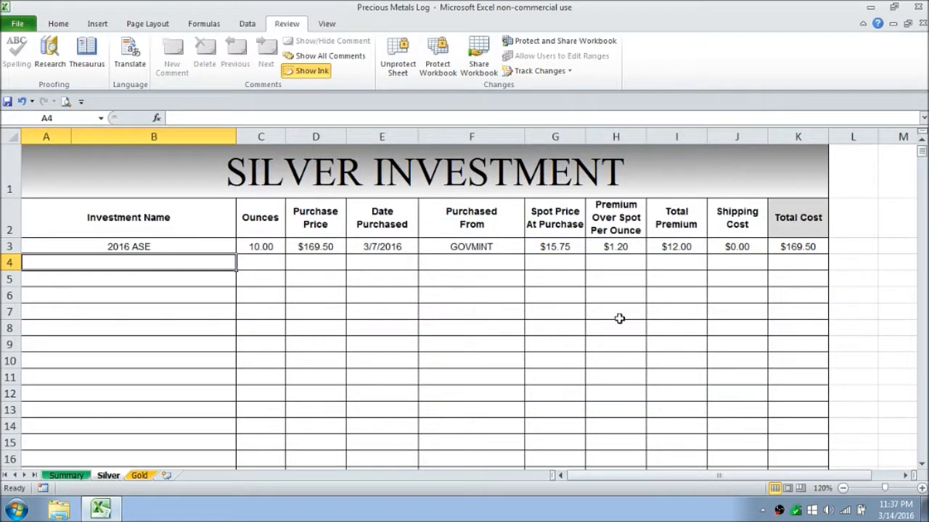
pyautogui.moveTo(923, 155); pyautogui.dragTo(923, 237)
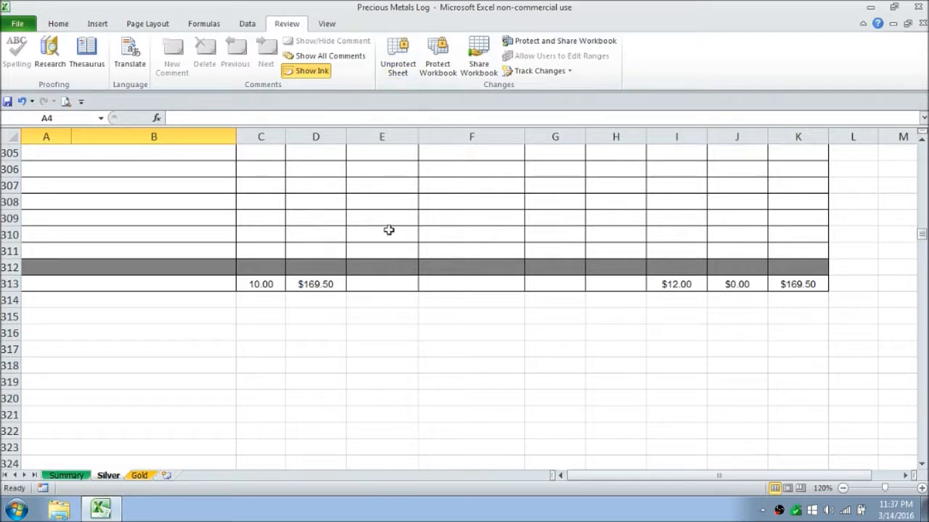
pyautogui.click(398, 56)
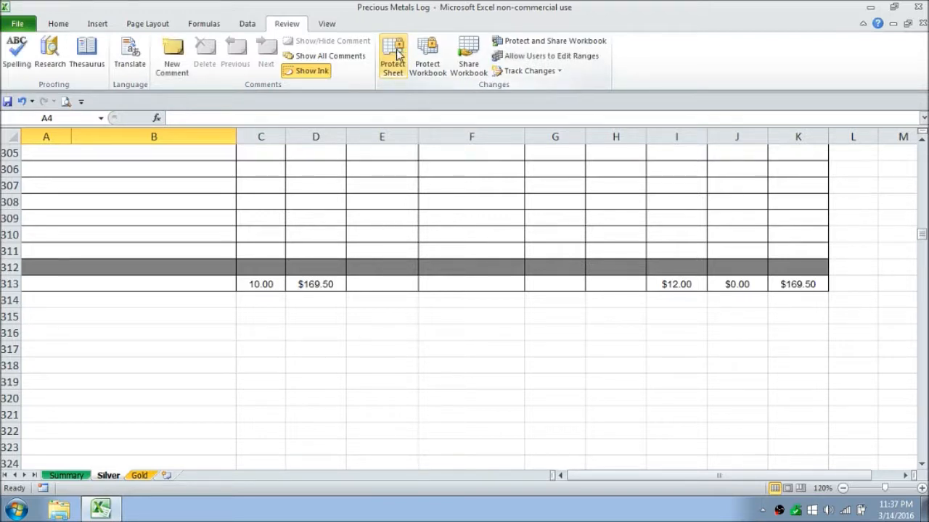
# Step: Copy blank log row 311 on the Silver sheet, paste it over the grey row 312, and undo the paste
pyautogui.click(10, 251)
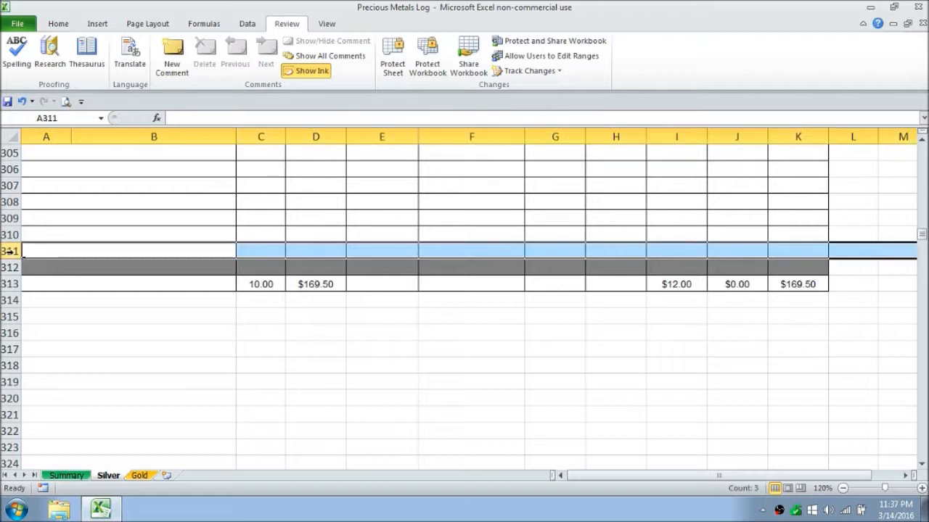
pyautogui.rightClick(10, 251)
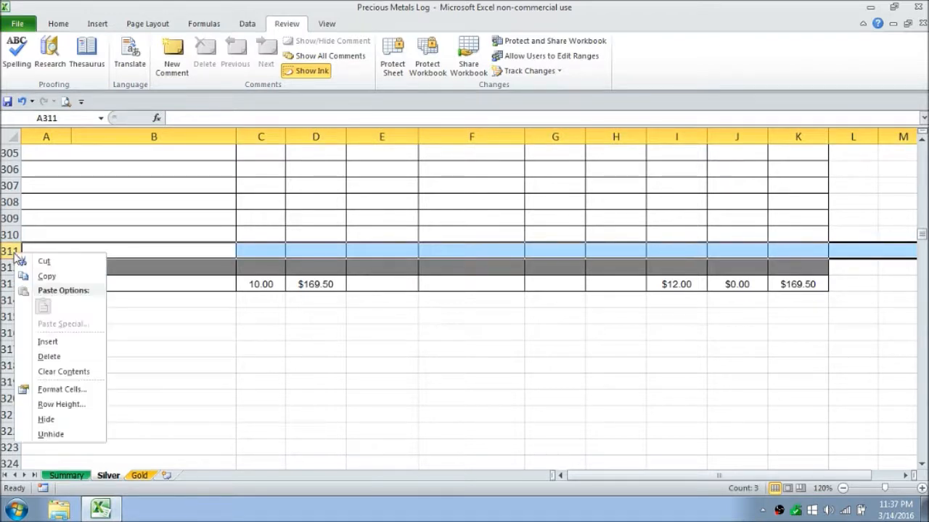
pyautogui.click(45, 277)
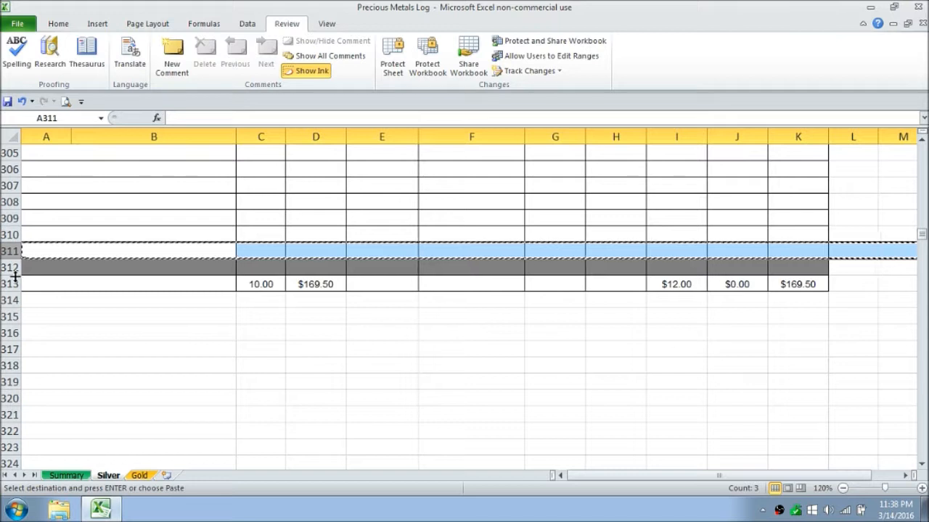
pyautogui.rightClick(15, 274)
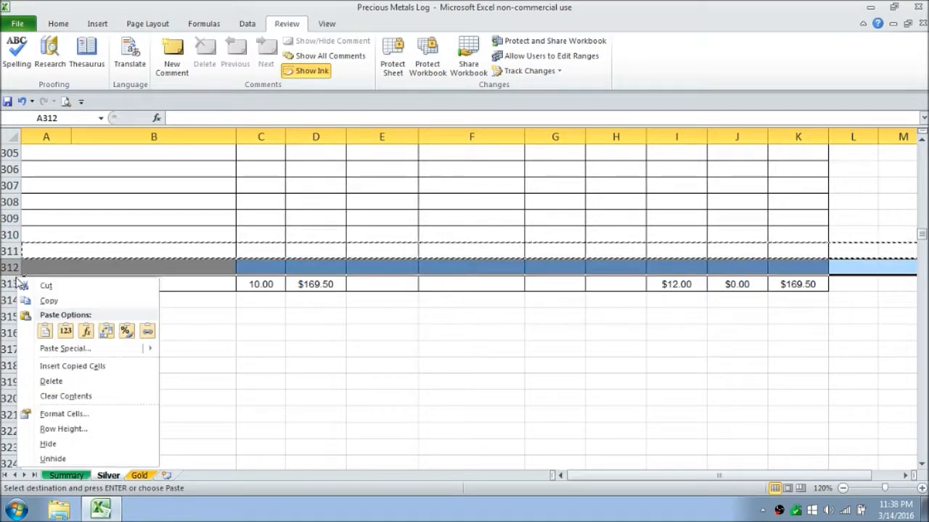
pyautogui.click(45, 333)
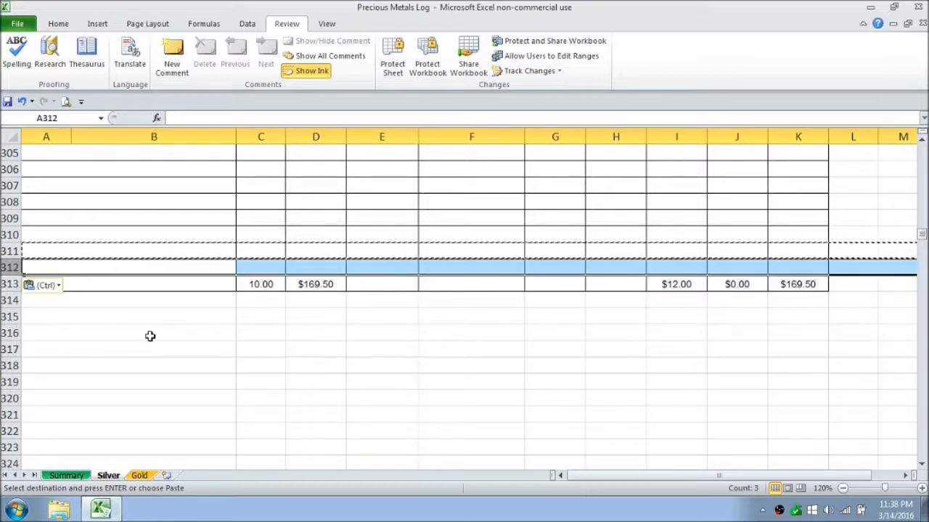
pyautogui.click(150, 336)
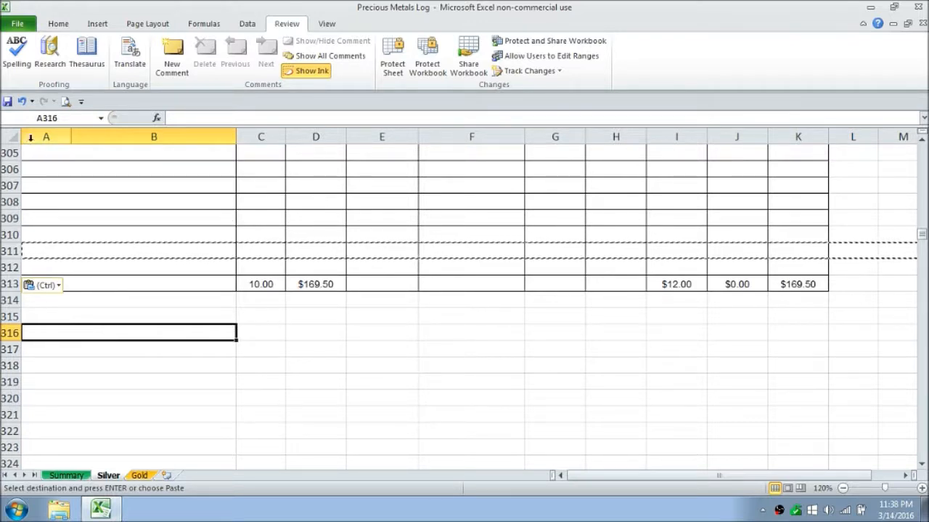
pyautogui.click(22, 102)
# Step: Look over the Gold sheet's investment log, and review the Summary sheet's investment totals and Savings Goal section
pyautogui.hotkey('ctrl', 'pagedown')
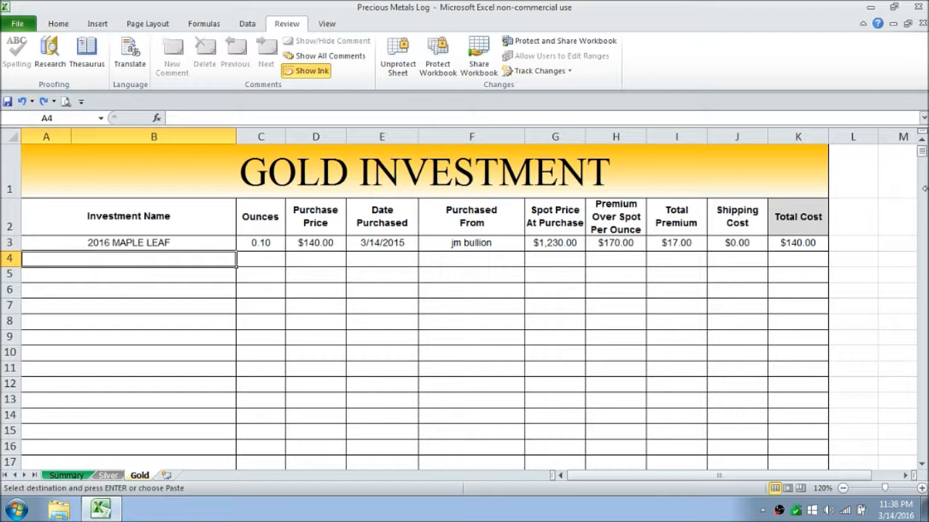
pyautogui.moveTo(923, 151)
pyautogui.mouseDown()
pyautogui.moveTo(924, 177)
pyautogui.moveTo(923, 144)
pyautogui.mouseUp()
pyautogui.click(82, 480)
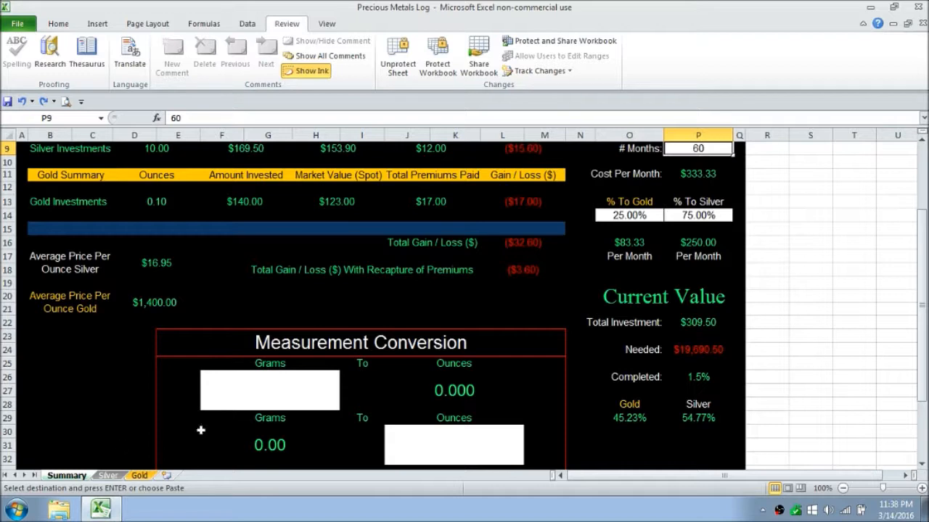
pyautogui.moveTo(924, 302); pyautogui.dragTo(925, 226)
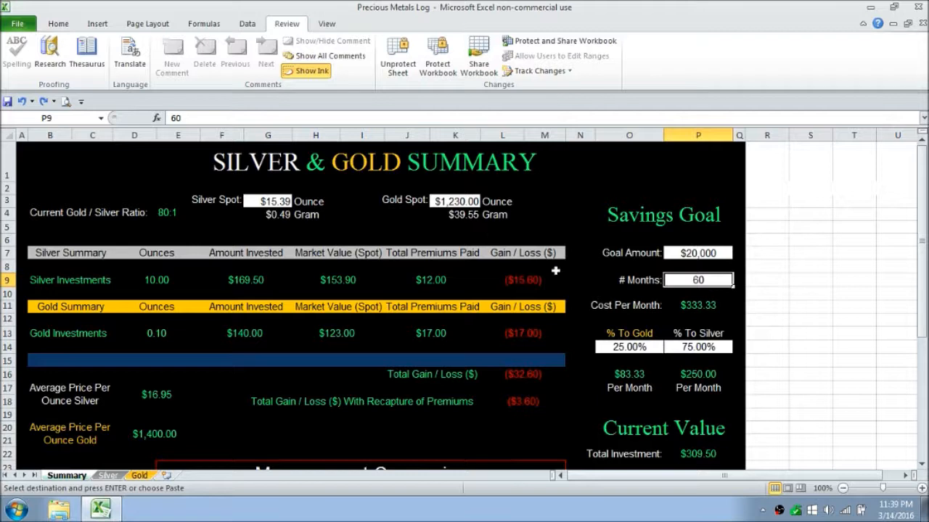
pyautogui.moveTo(922, 207); pyautogui.dragTo(925, 180)
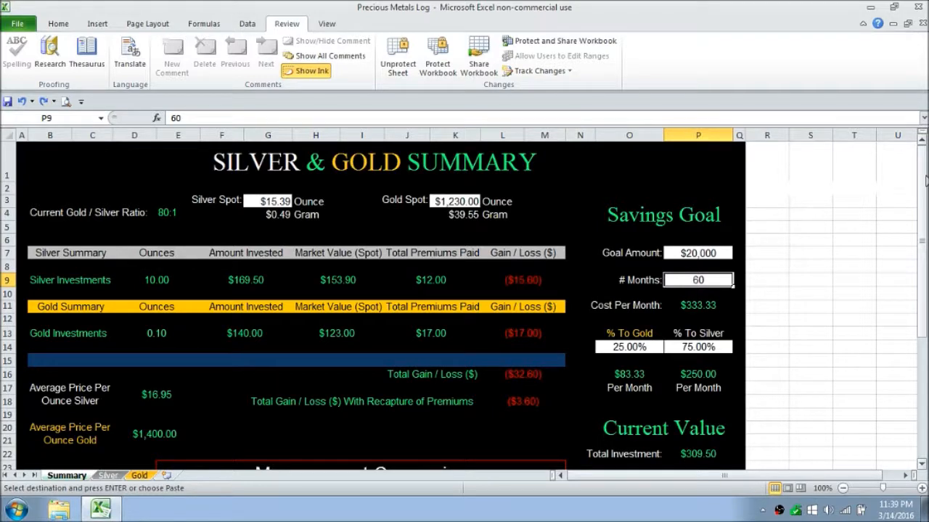
pyautogui.moveTo(925, 185); pyautogui.dragTo(921, 163)
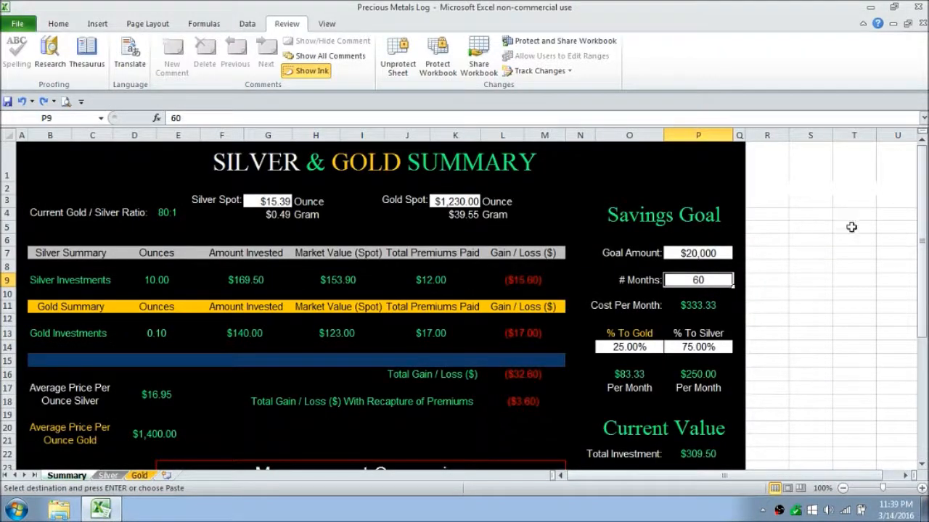